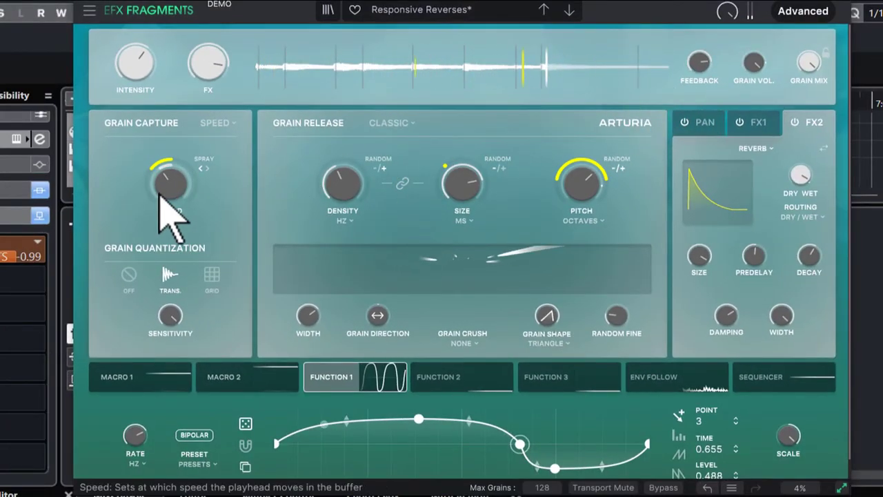
# Raise the grain capture speed to about the middle of its range and increase the grain density.
pyautogui.moveTo(160, 196); pyautogui.dragTo(189, 166)
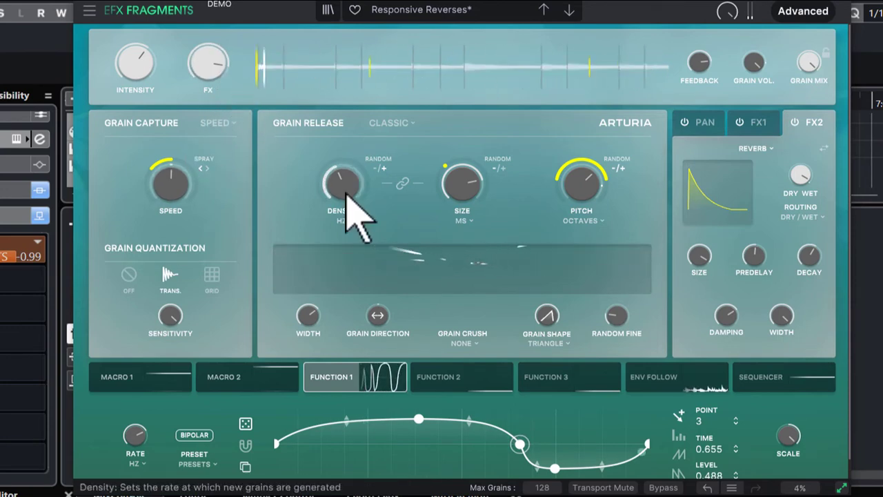
pyautogui.moveTo(346, 195)
pyautogui.moveTo(347, 195); pyautogui.dragTo(346, 167)
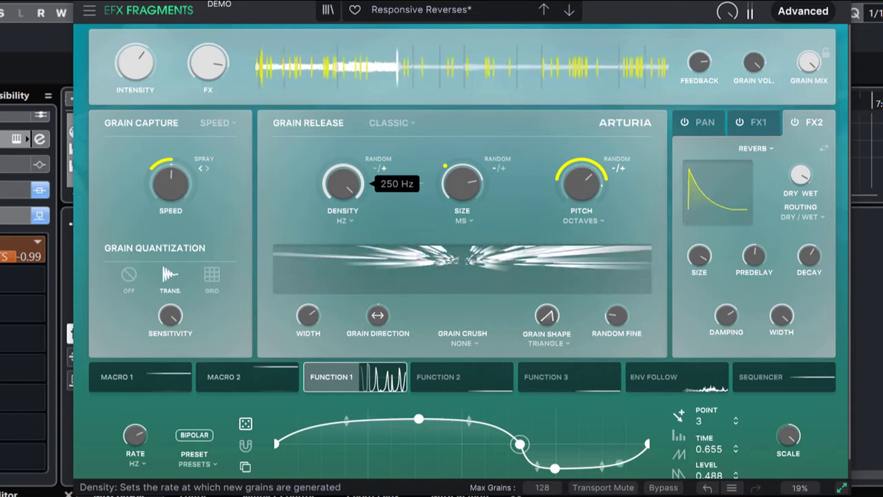
pyautogui.moveTo(346, 163); pyautogui.dragTo(346, 171)
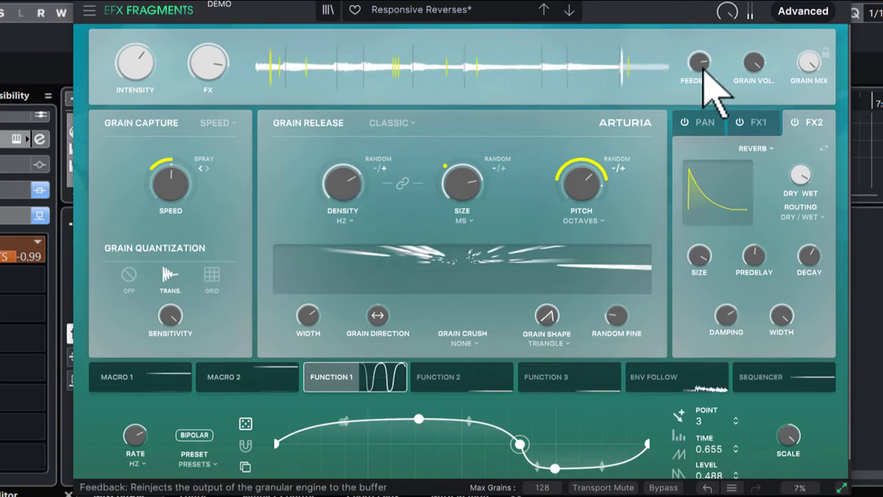
# Lower the grain pitch and slow down the rate of the Function 1 modulator.
pyautogui.moveTo(702, 67); pyautogui.dragTo(704, 70)
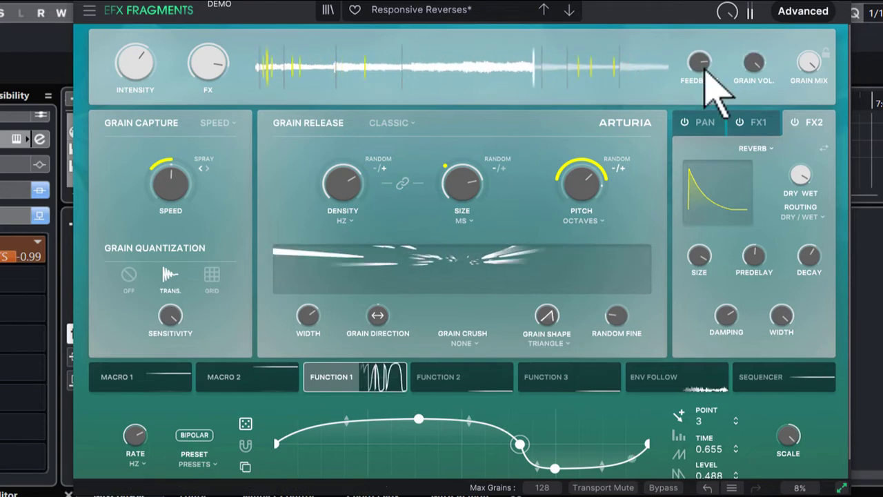
pyautogui.click(579, 187)
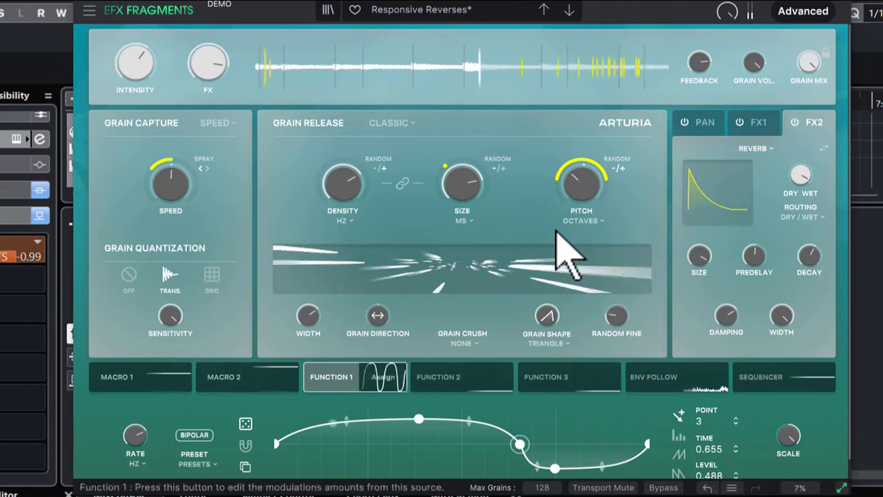
pyautogui.moveTo(135, 435)
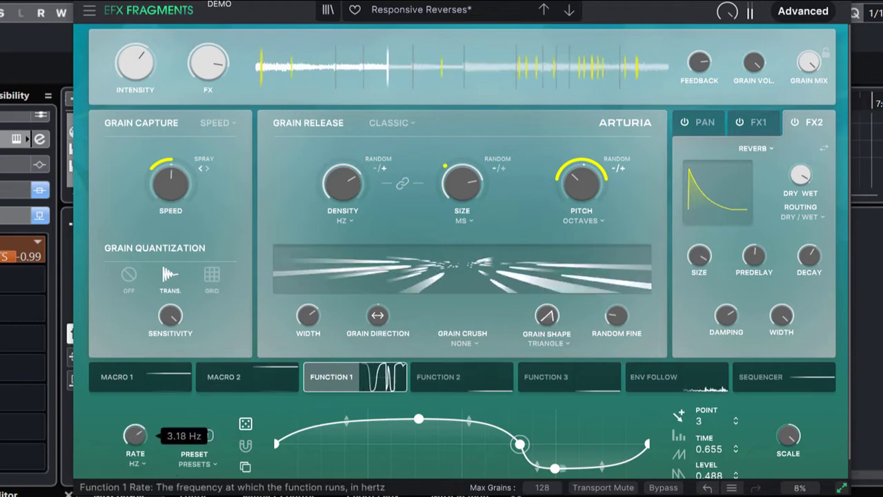
pyautogui.moveTo(133, 452); pyautogui.dragTo(129, 459)
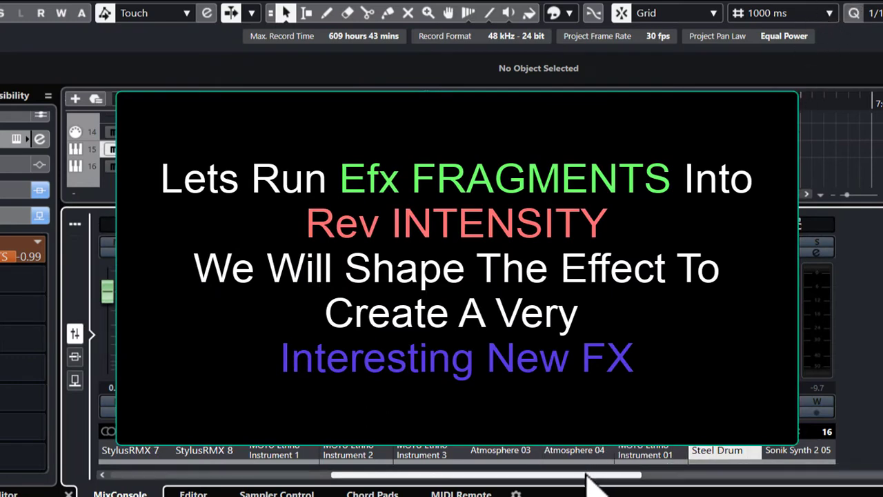
# Select the FX 02-Efx FRAGMENTS channel in the mixer and start adding an FX channel to its first send.
pyautogui.moveTo(591, 476); pyautogui.dragTo(852, 483)
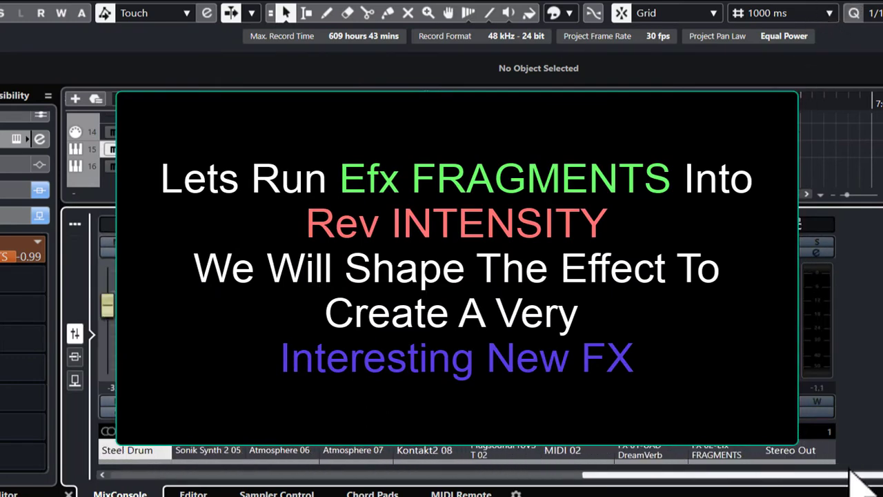
pyautogui.click(719, 454)
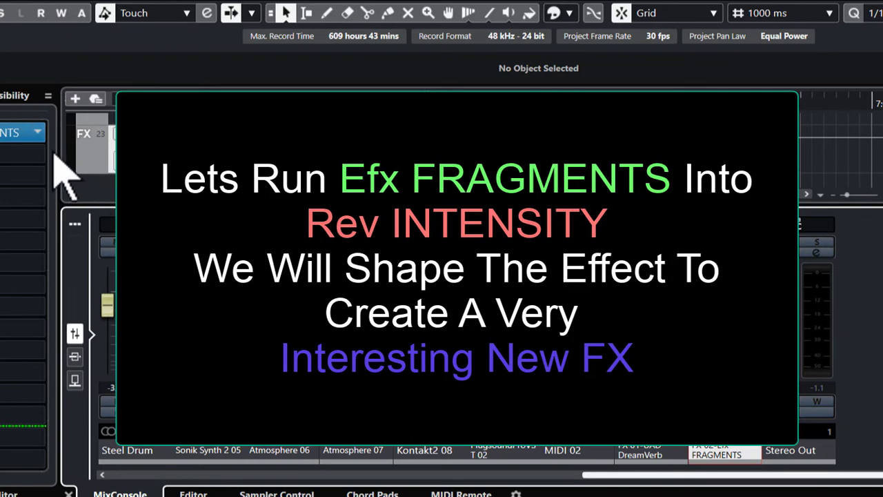
pyautogui.scroll(3, 53, 150)
pyautogui.click(6, 172)
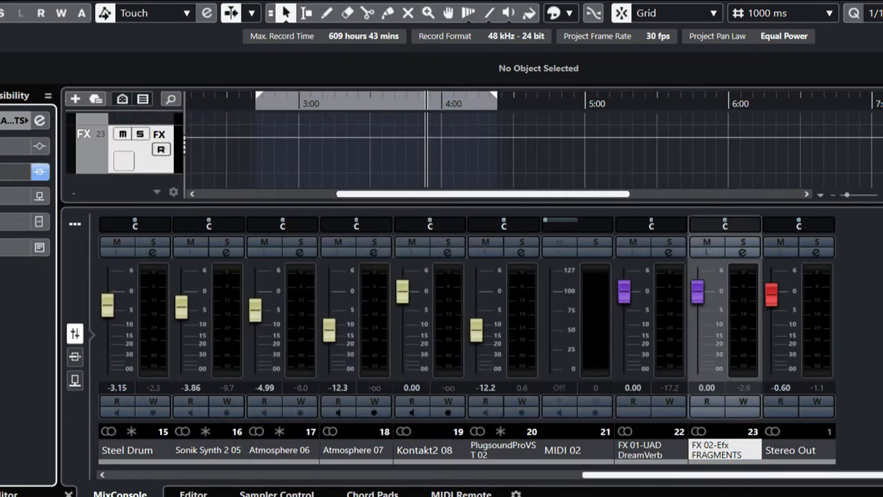
pyautogui.click(5, 196)
pyautogui.rightClick(2, 227)
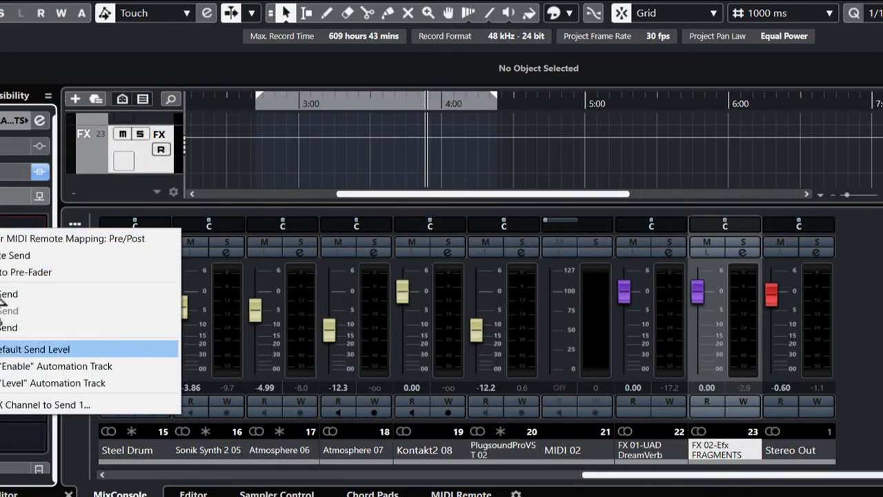
pyautogui.click(69, 404)
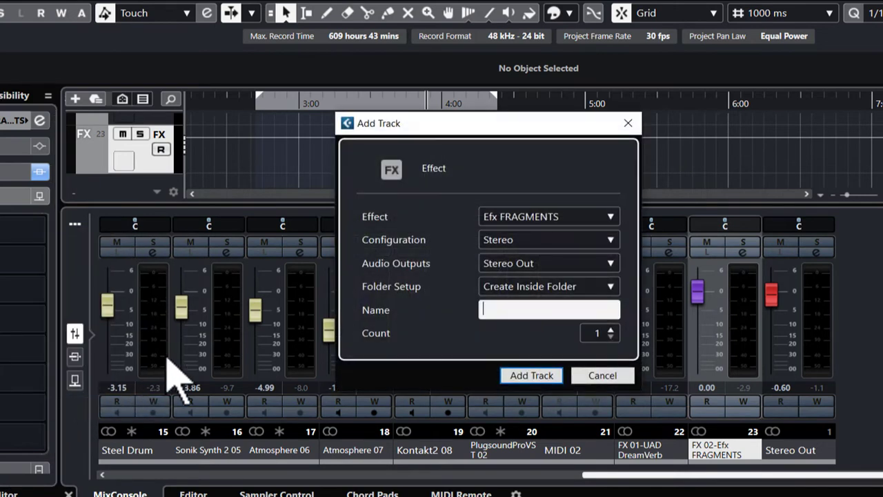
# Choose Arturia's Rev INTENSITY reverb as the effect and add the stereo FX track.
pyautogui.click(542, 218)
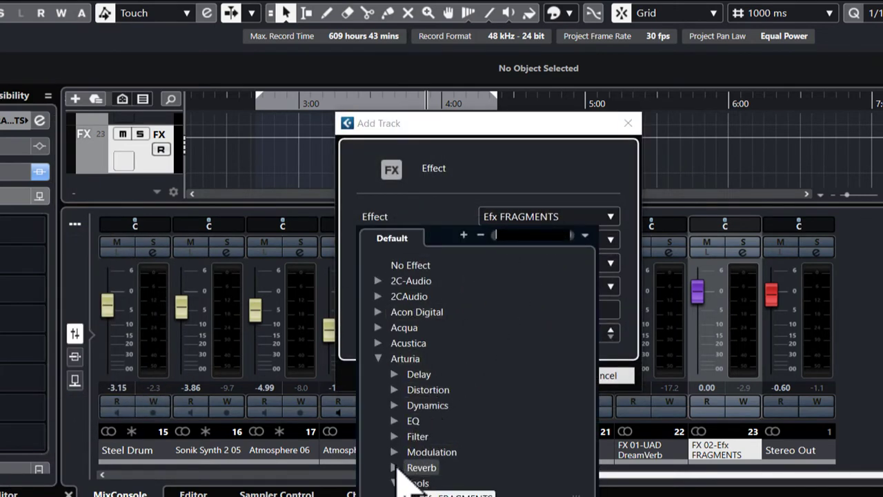
pyautogui.click(394, 467)
pyautogui.scroll(-2, 472, 422)
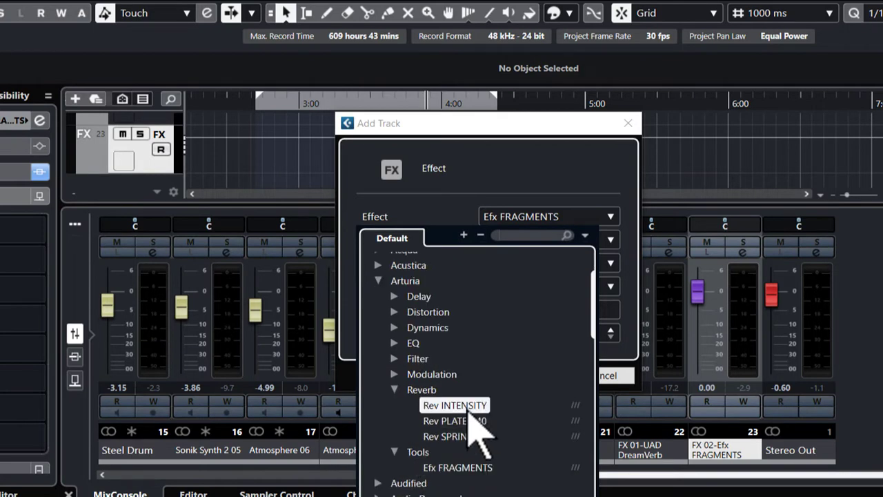
pyautogui.click(469, 410)
pyautogui.click(524, 373)
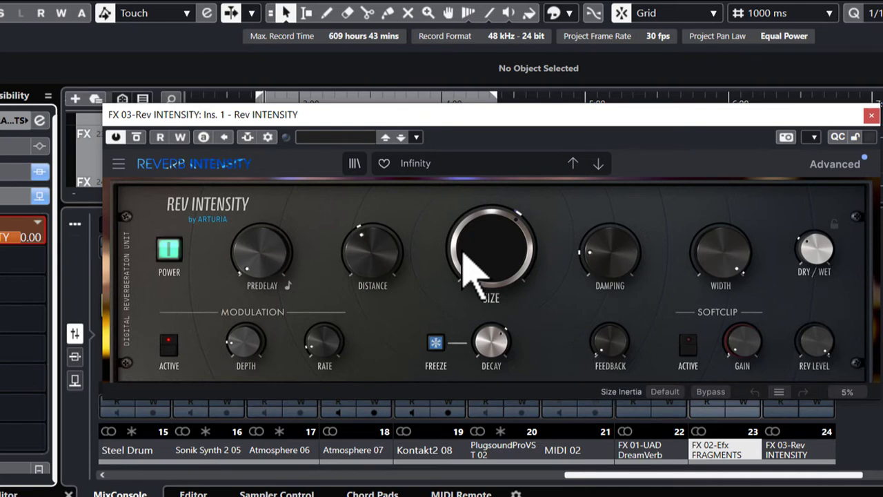
# Solo the Steel Drum channel and bring the Rev INTENSITY window back into view.
pyautogui.moveTo(759, 118); pyautogui.dragTo(385, 129)
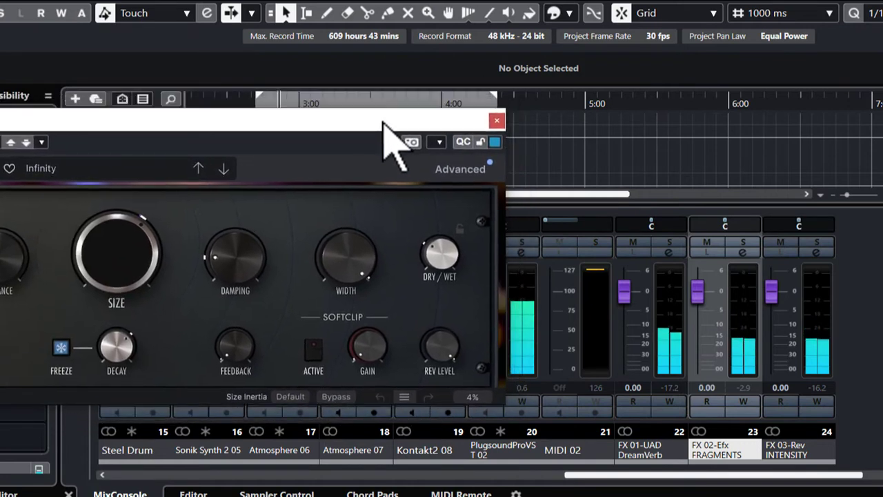
pyautogui.moveTo(779, 474); pyautogui.dragTo(576, 489)
pyautogui.click(597, 243)
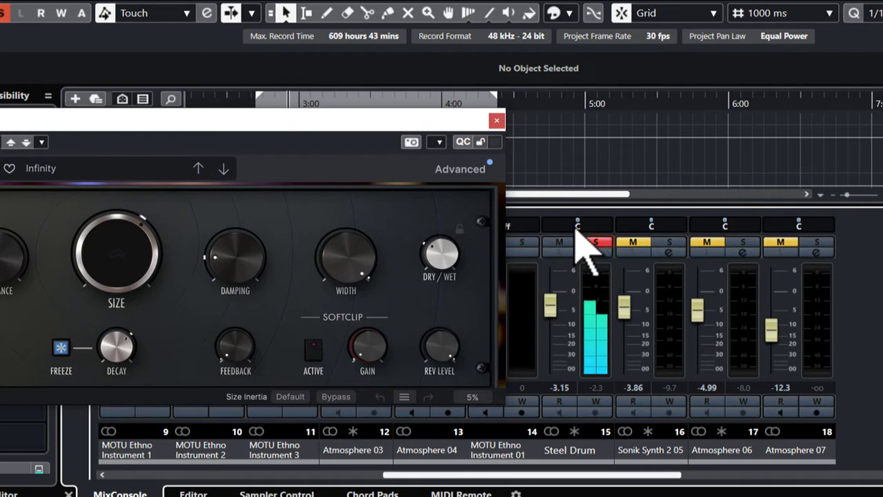
pyautogui.moveTo(393, 120); pyautogui.dragTo(791, 110)
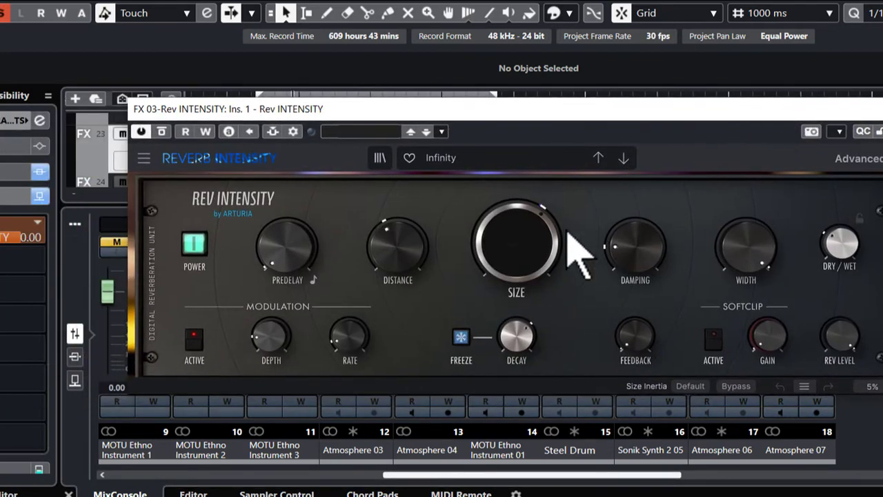
# Load the Tranceverb preset in Rev INTENSITY, set its modulation depth to 1.98 ms and close the plug-in window.
pyautogui.moveTo(567, 233); pyautogui.dragTo(568, 222)
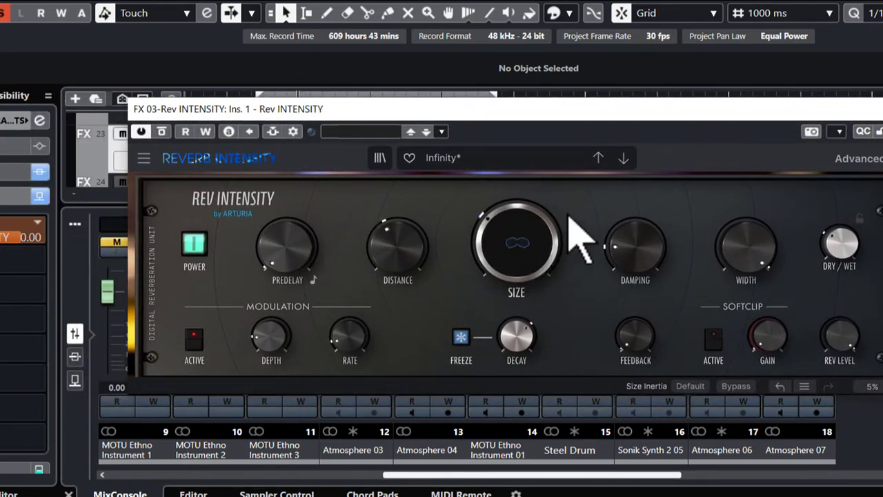
pyautogui.click(624, 158)
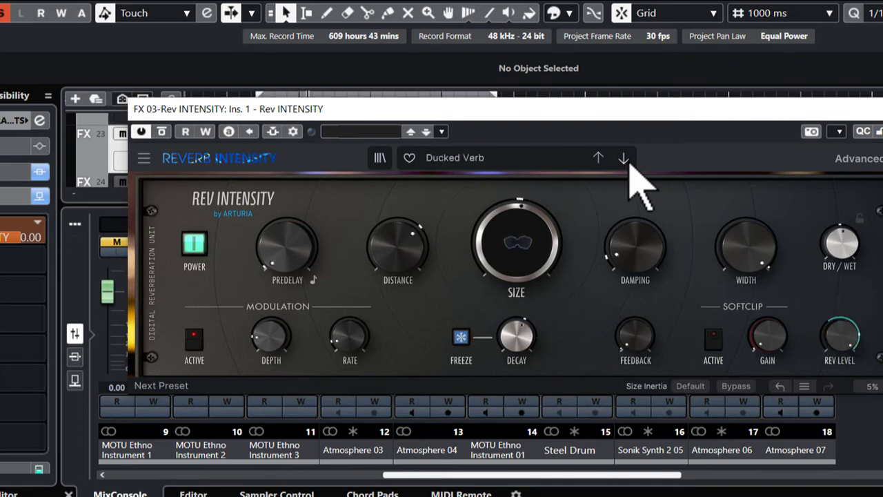
pyautogui.click(624, 158)
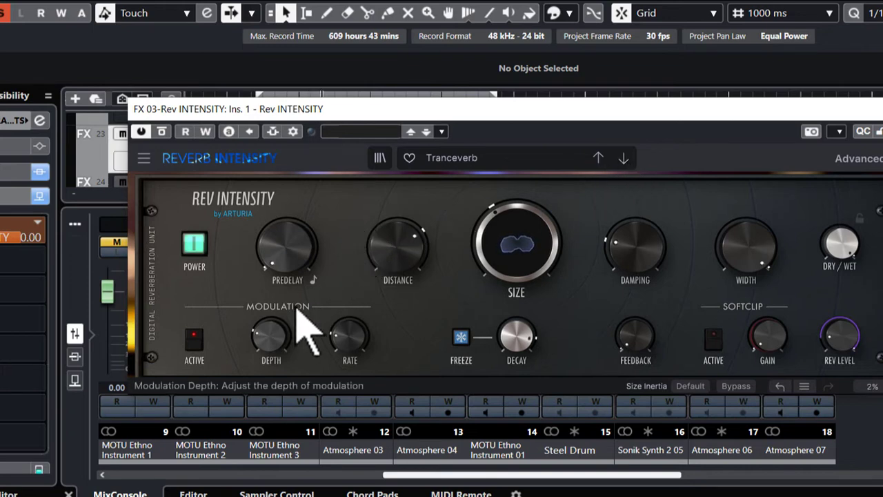
pyautogui.moveTo(271, 336)
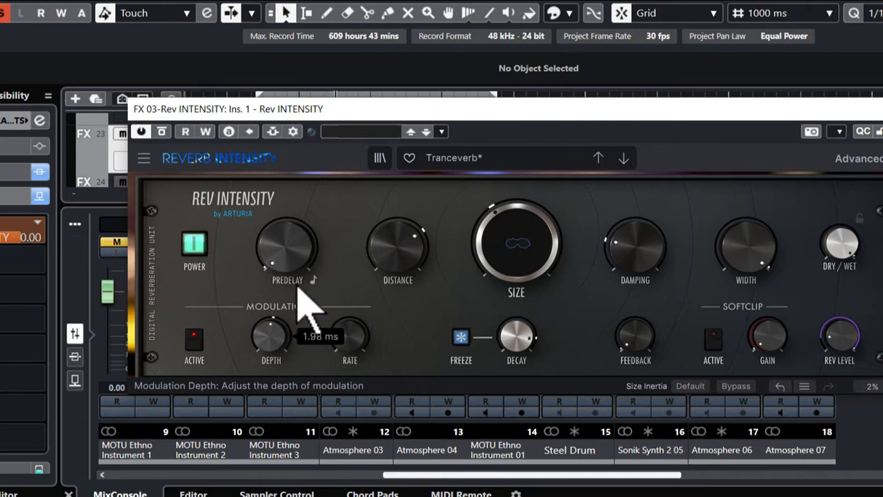
pyautogui.click(882, 109)
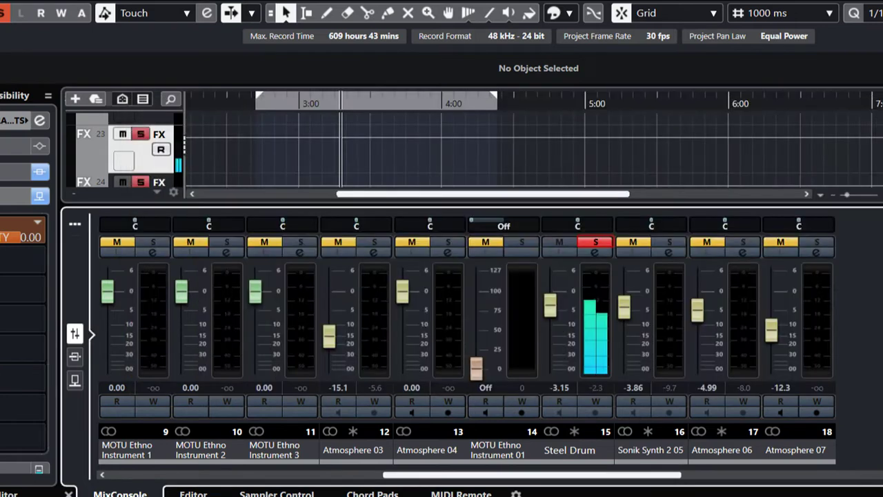
# Unsolo the Steel Drum channel and select it to check its inserts and sends in the inspector.
pyautogui.click(590, 242)
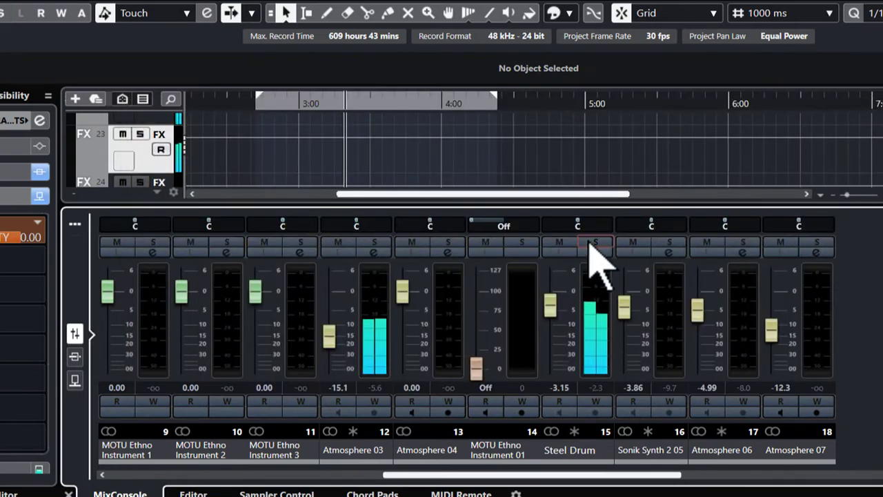
pyautogui.click(569, 450)
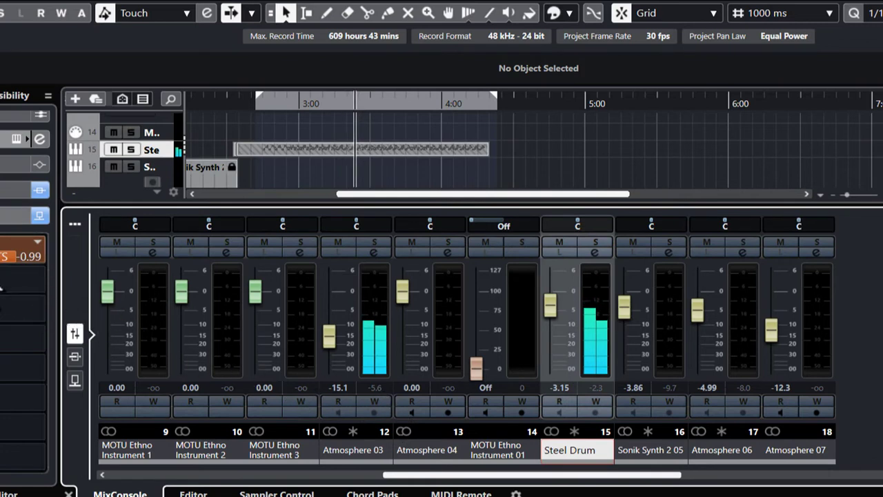
pyautogui.click(2, 216)
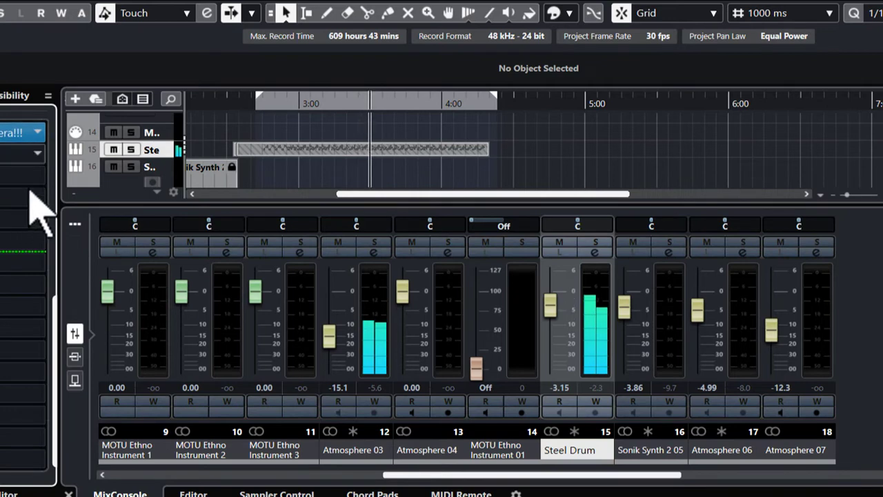
pyautogui.scroll(5, 55, 189)
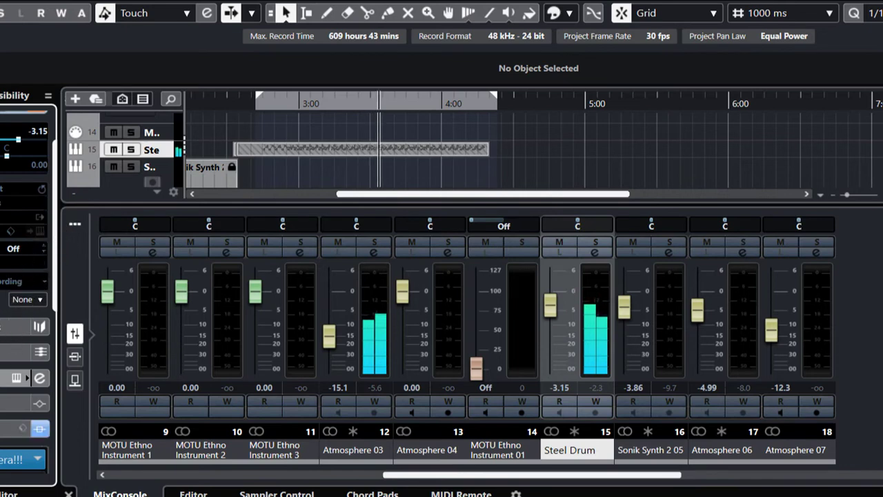
pyautogui.scroll(-3, 28, 276)
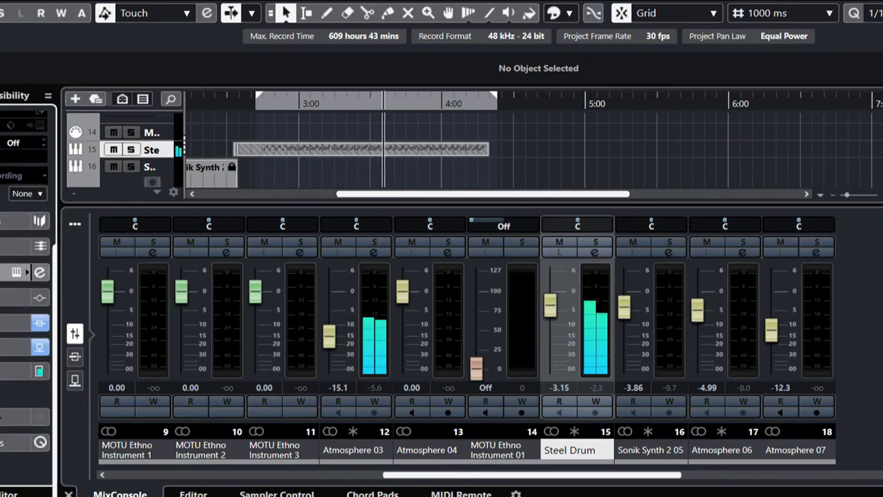
pyautogui.click(569, 450)
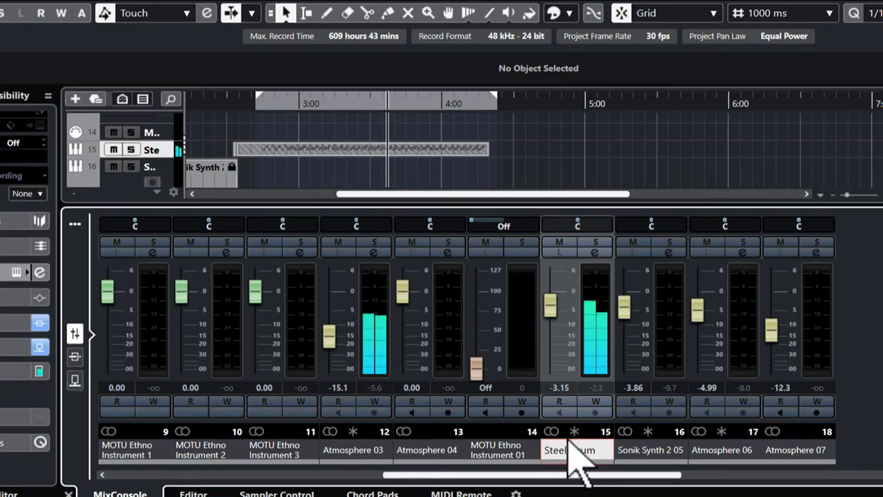
pyautogui.click(595, 253)
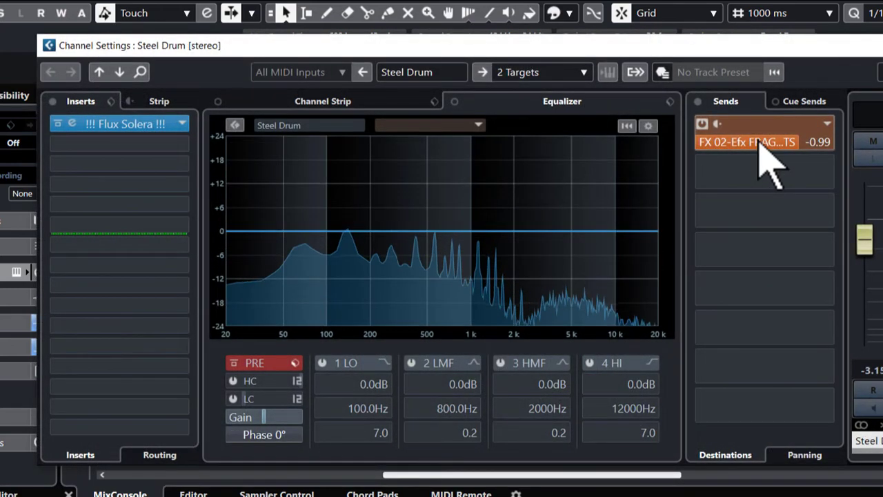
pyautogui.rightClick(768, 160)
pyautogui.click(733, 314)
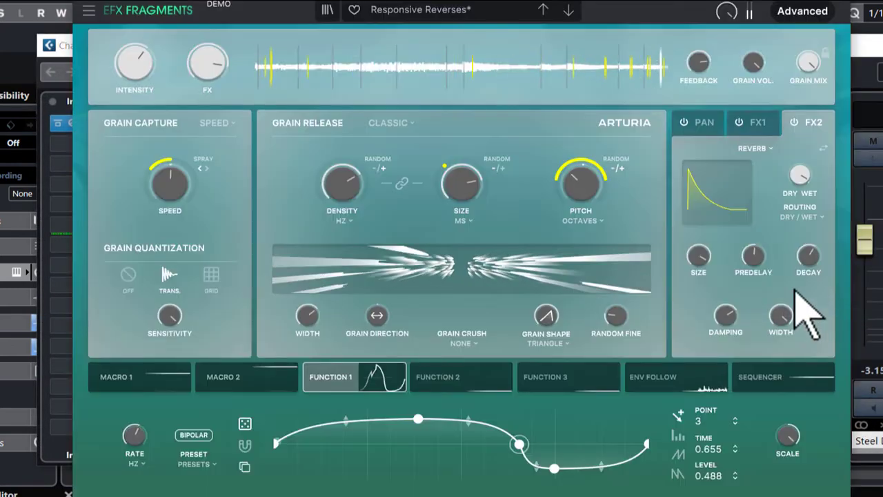
pyautogui.moveTo(599, 3); pyautogui.dragTo(553, 12)
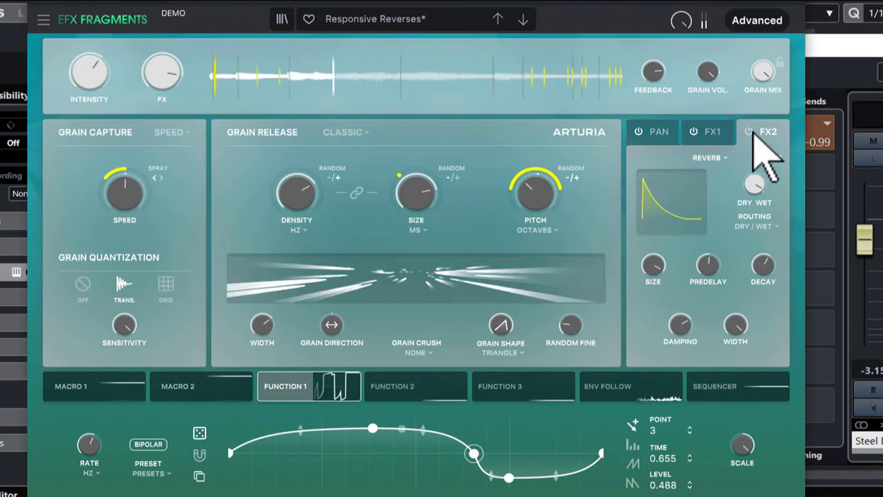
# Examine the Function 2, Function 3 and Env Follow modulators and return to Function 1 to see its assignments.
pyautogui.click(408, 387)
pyautogui.click(510, 390)
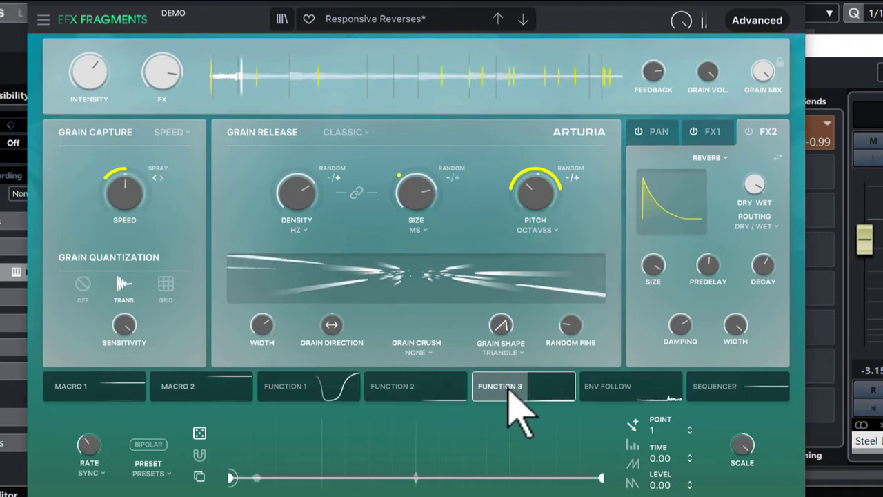
pyautogui.click(312, 391)
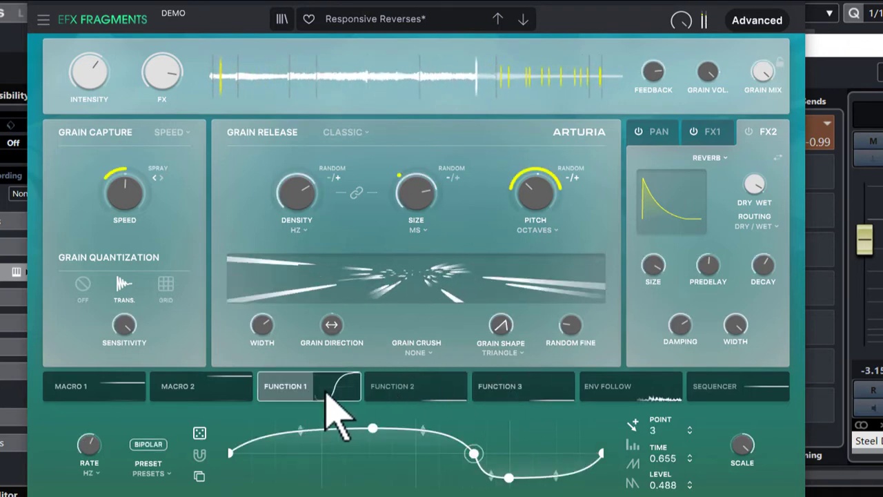
pyautogui.click(606, 395)
pyautogui.click(330, 395)
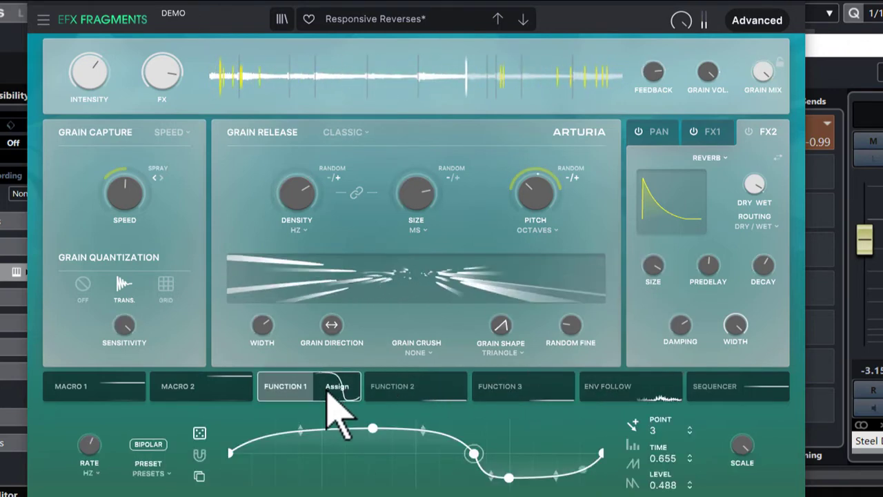
# Try the LFO - Round preset on Function 1, switch it to LFO - Square and raise its modulation rate.
pyautogui.moveTo(352, 2); pyautogui.dragTo(360, 0)
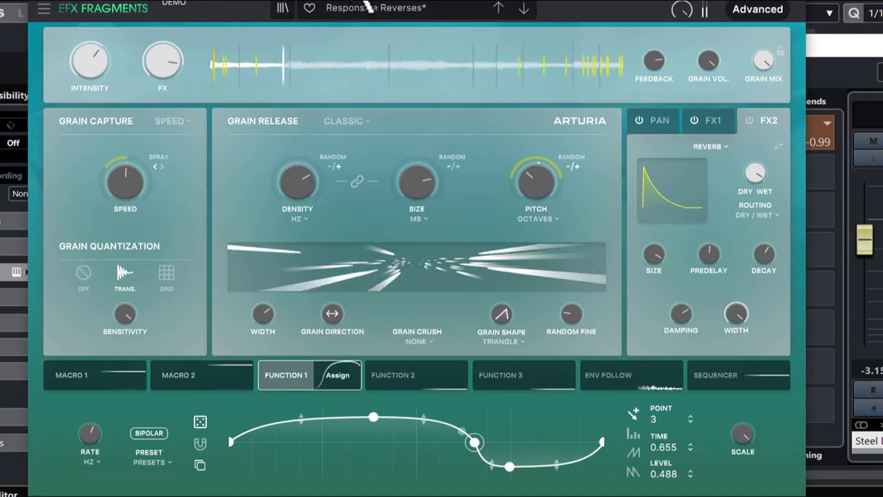
pyautogui.click(166, 462)
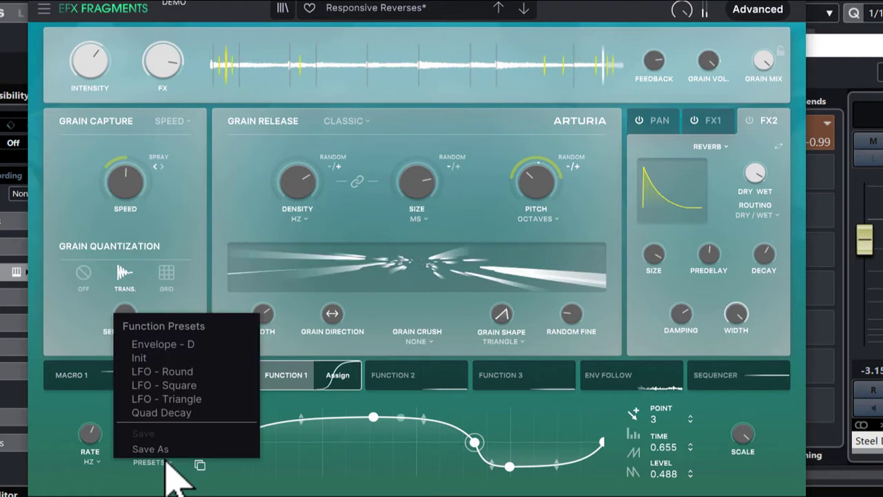
pyautogui.click(187, 372)
pyautogui.click(176, 462)
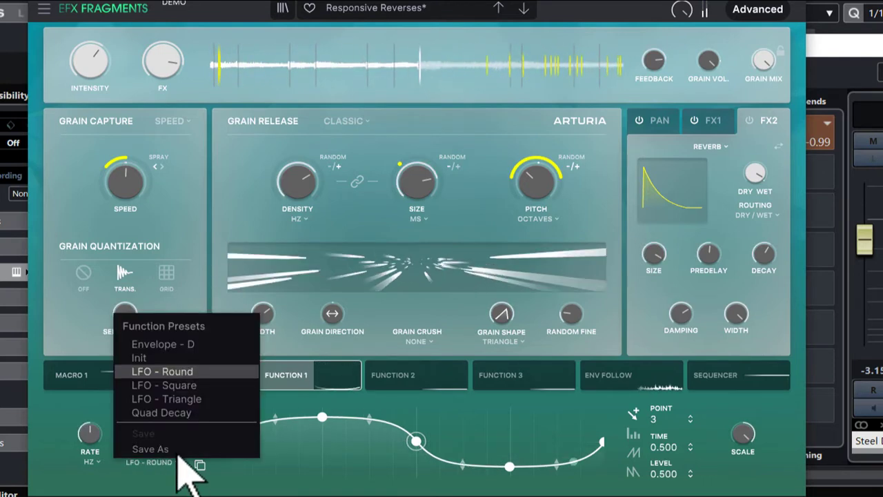
pyautogui.click(172, 385)
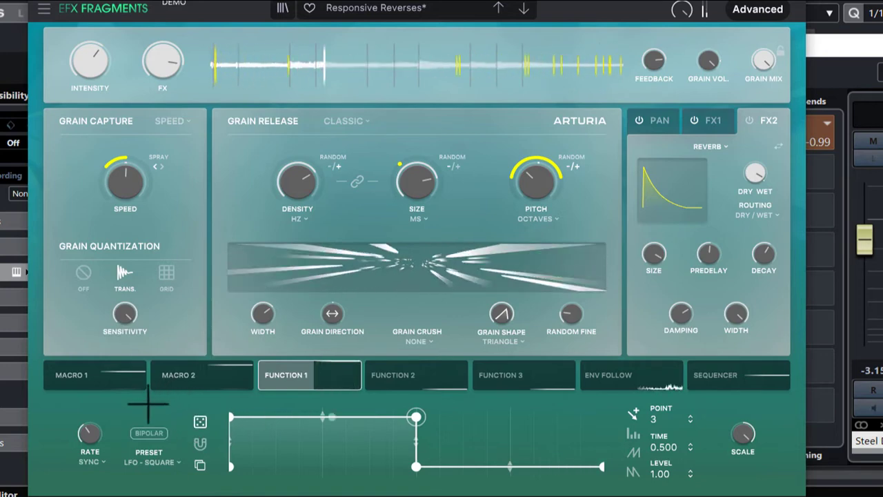
pyautogui.moveTo(89, 431); pyautogui.dragTo(89, 447)
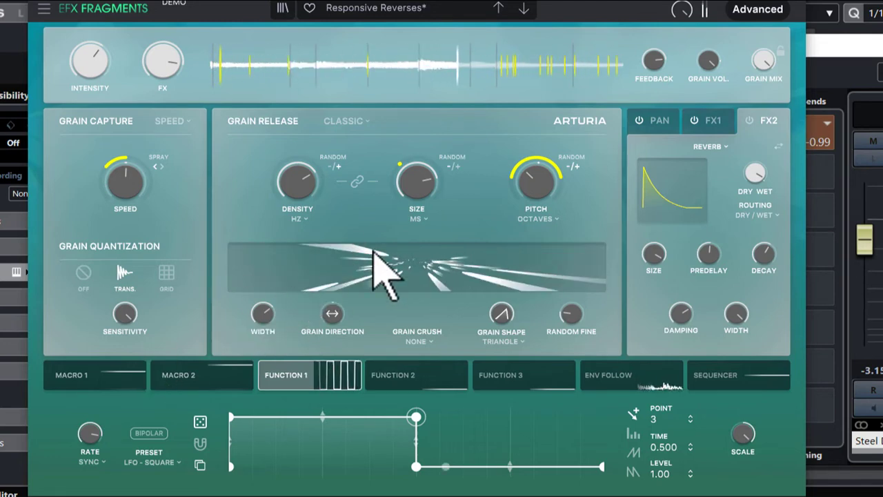
# Raise the grain pitch to 36.0 semitones with full-range pitch modulation, reduce the grain size and close the Efx FRAGMENTS editor.
pyautogui.moveTo(533, 181); pyautogui.dragTo(533, 170)
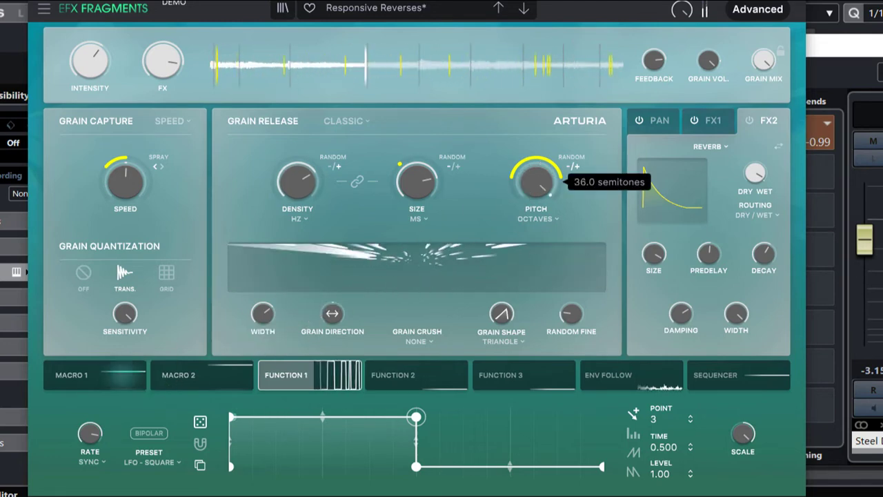
pyautogui.moveTo(557, 173); pyautogui.dragTo(557, 138)
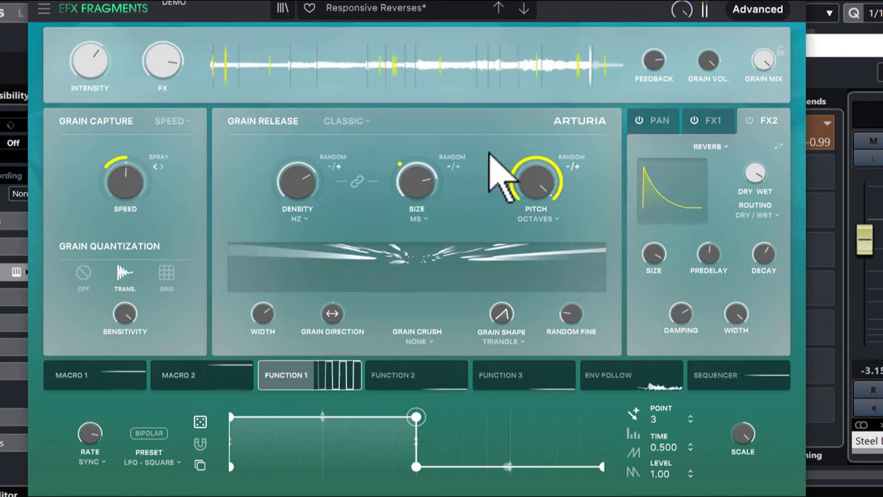
pyautogui.moveTo(417, 181)
pyautogui.mouseDown()
pyautogui.moveTo(417, 207)
pyautogui.moveTo(417, 196)
pyautogui.mouseUp()
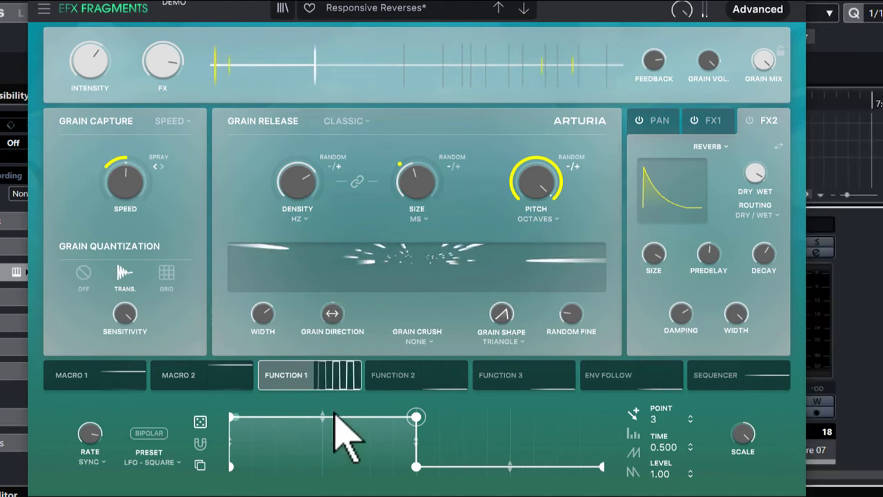
pyautogui.click(797, 1)
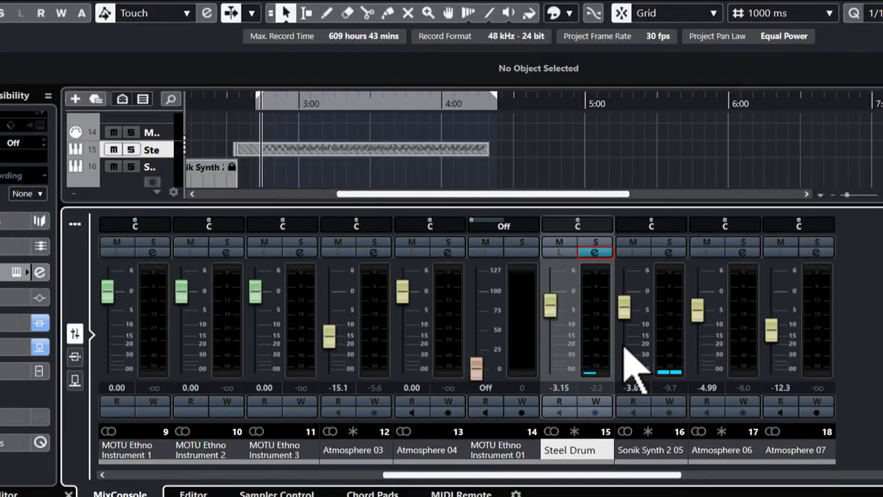
# Solo the Steel Drum channel and raise its send level to Efx FRAGMENTS to -2.90.
pyautogui.click(573, 453)
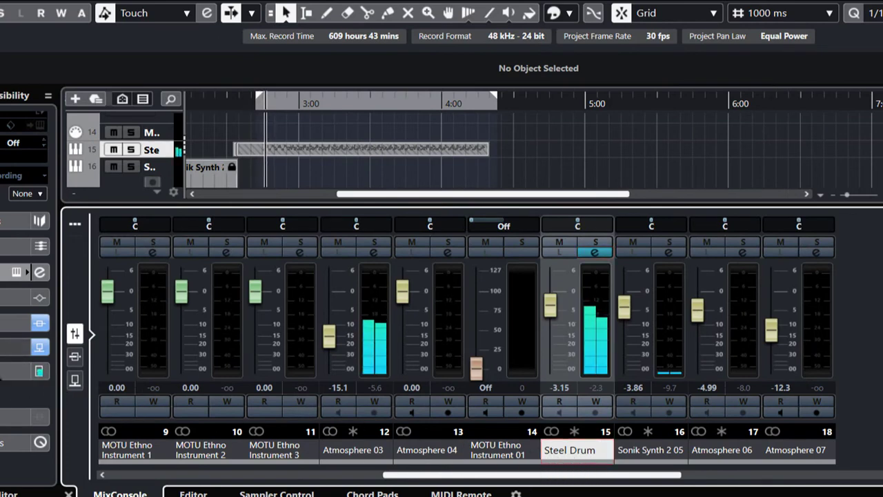
pyautogui.scroll(-3, 28, 276)
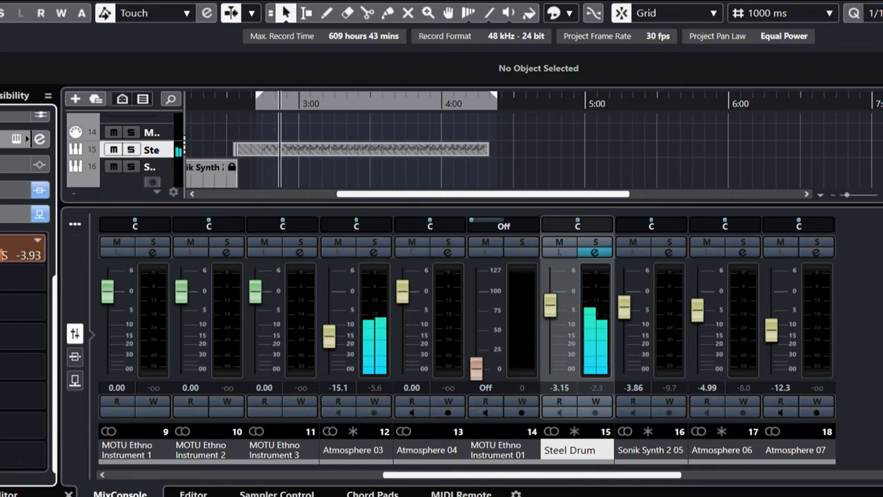
pyautogui.click(597, 243)
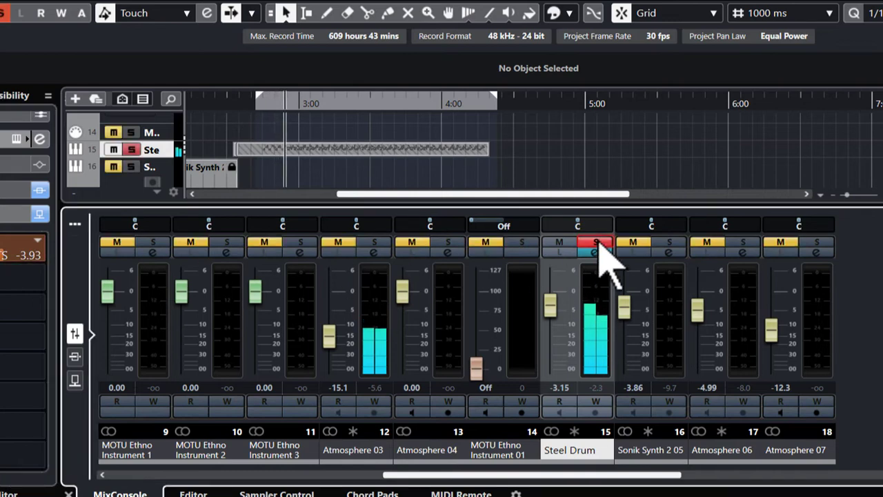
pyautogui.click(2, 255)
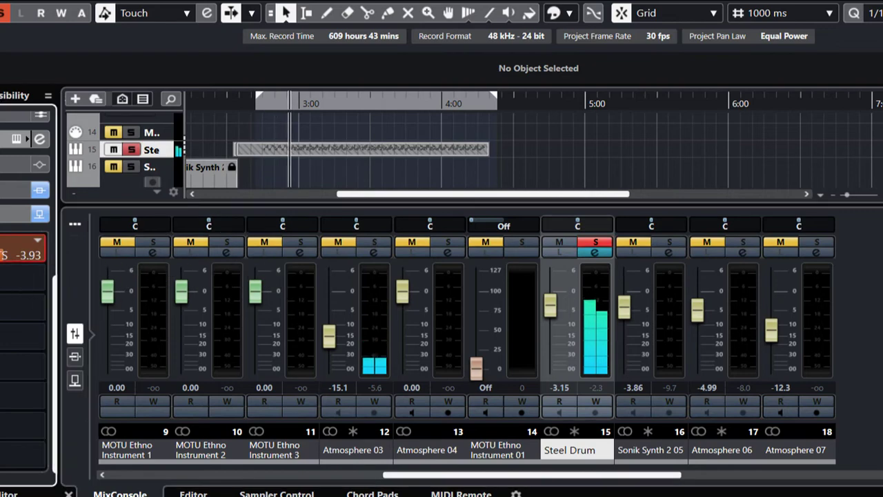
pyautogui.moveTo(0, 261); pyautogui.dragTo(2, 260)
# Open Efx FRAGMENTS from the Steel Drum send, lower the capture speed and set the grain volume to -10.5 dB.
pyautogui.rightClick(2, 273)
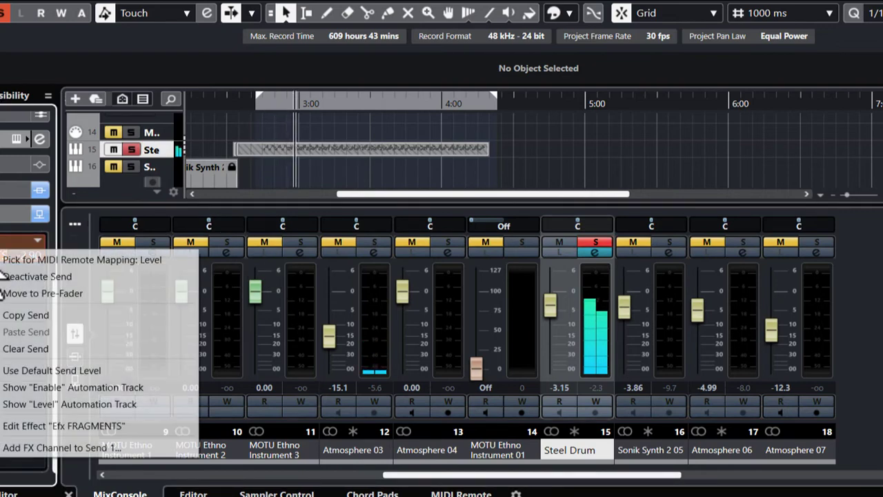
pyautogui.click(86, 424)
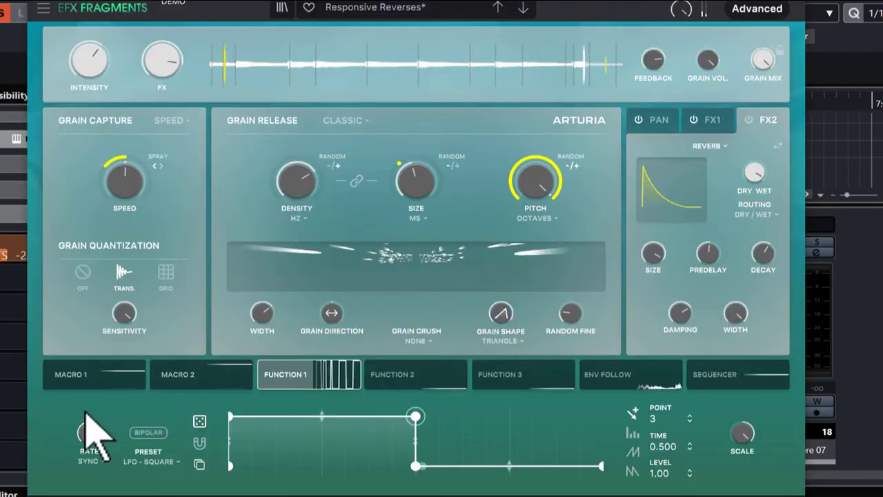
pyautogui.moveTo(121, 188)
pyautogui.moveTo(121, 189)
pyautogui.mouseDown()
pyautogui.moveTo(121, 226)
pyautogui.moveTo(124, 194)
pyautogui.mouseUp()
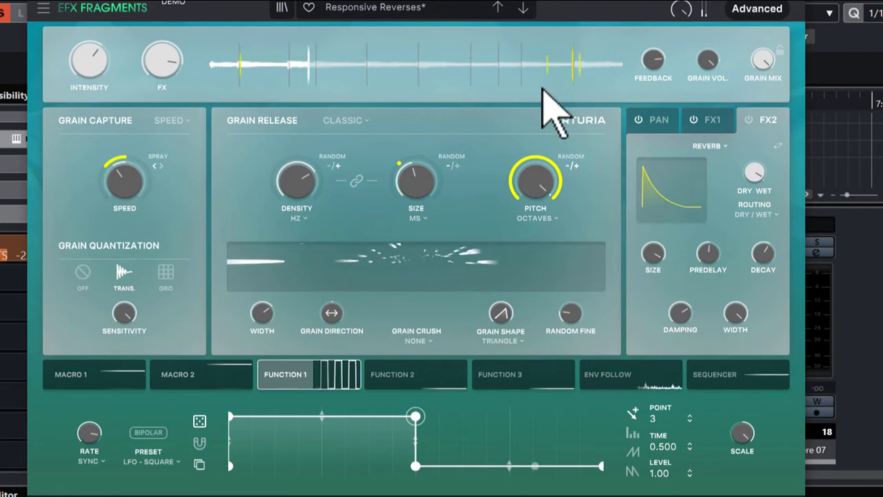
pyautogui.moveTo(707, 60); pyautogui.dragTo(707, 81)
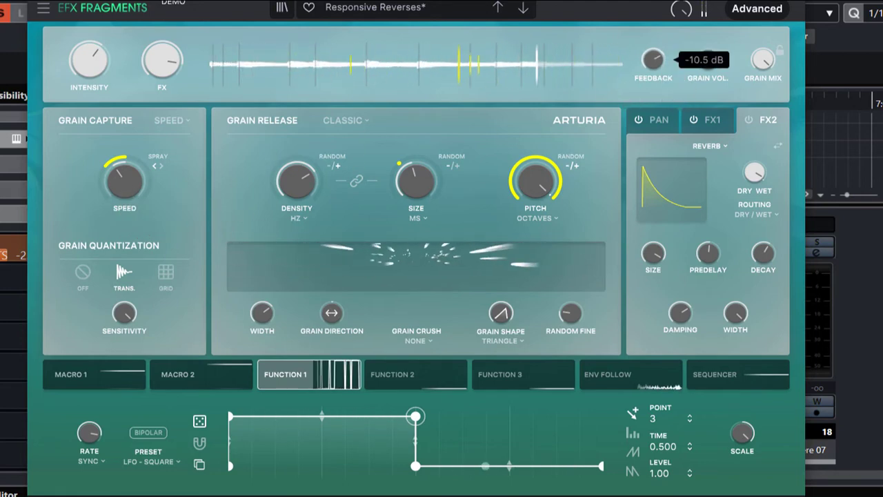
# Load the Rhythmic Freeze preset in Efx FRAGMENTS and close its editor.
pyautogui.click(523, 11)
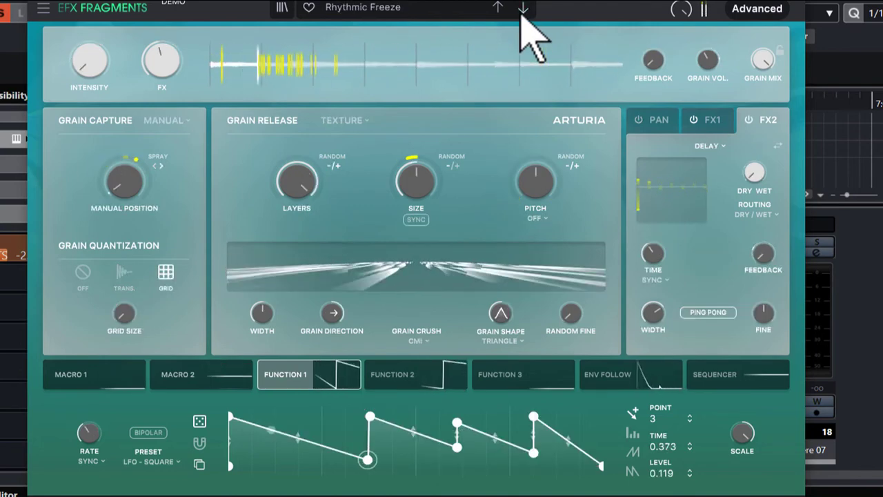
pyautogui.click(795, 1)
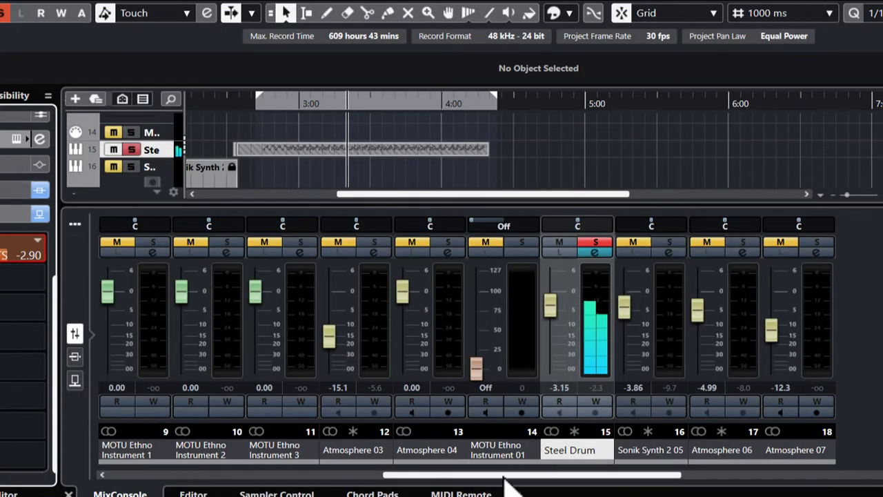
# Open the Rev INTENSITY insert from the FX 03-Rev INTENSITY channel settings and reposition its window for editing.
pyautogui.moveTo(505, 476); pyautogui.dragTo(723, 475)
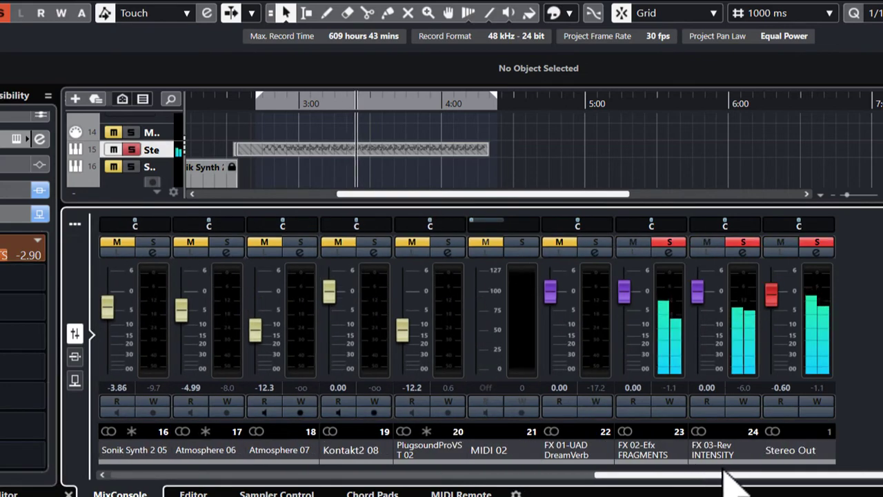
pyautogui.click(743, 254)
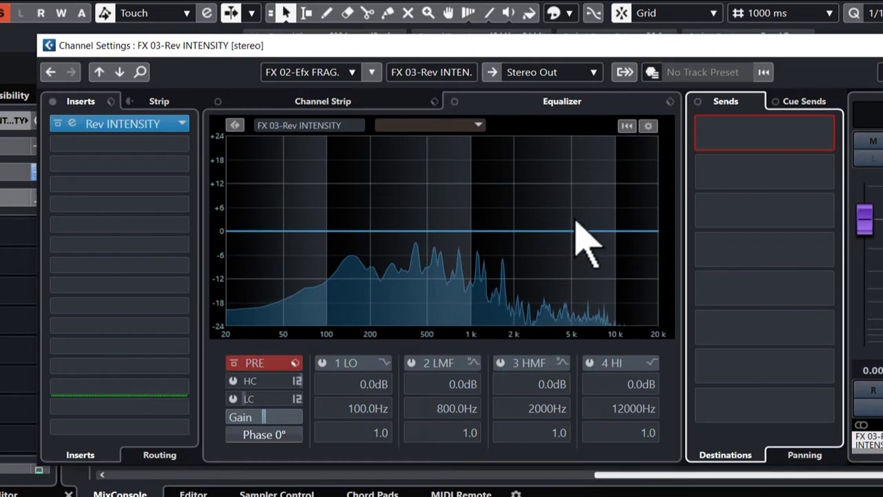
pyautogui.rightClick(116, 126)
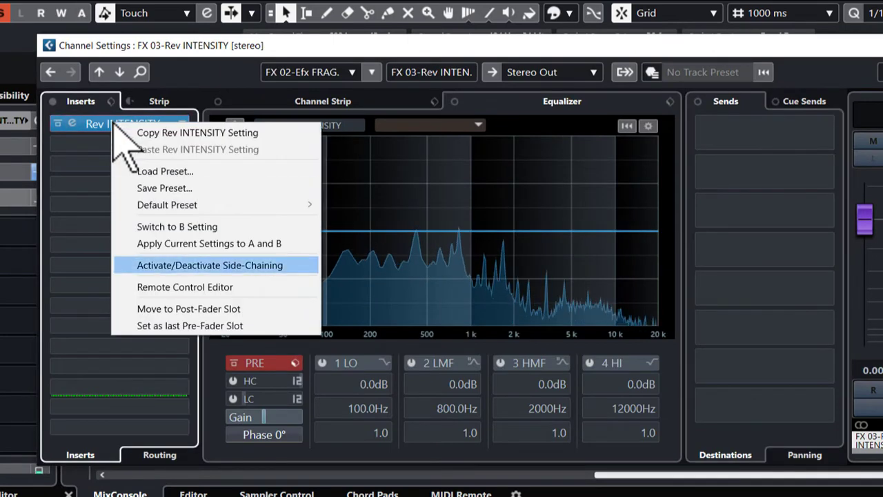
pyautogui.rightClick(79, 121)
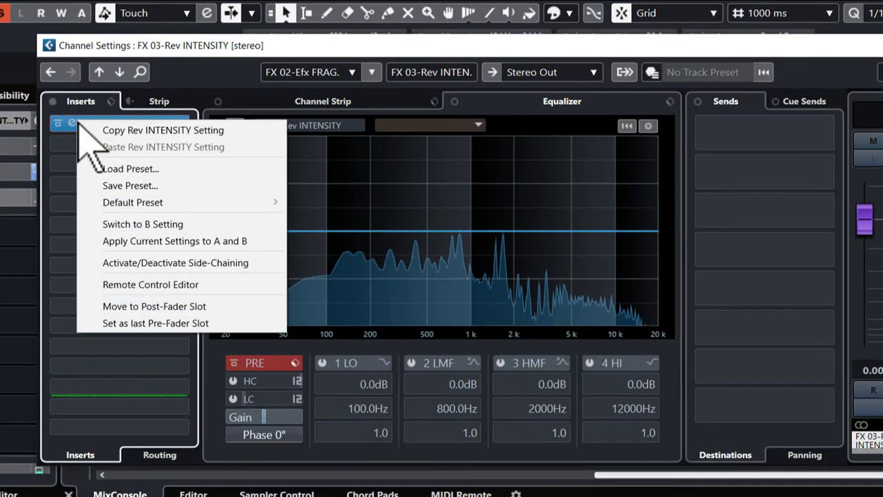
pyautogui.click(71, 127)
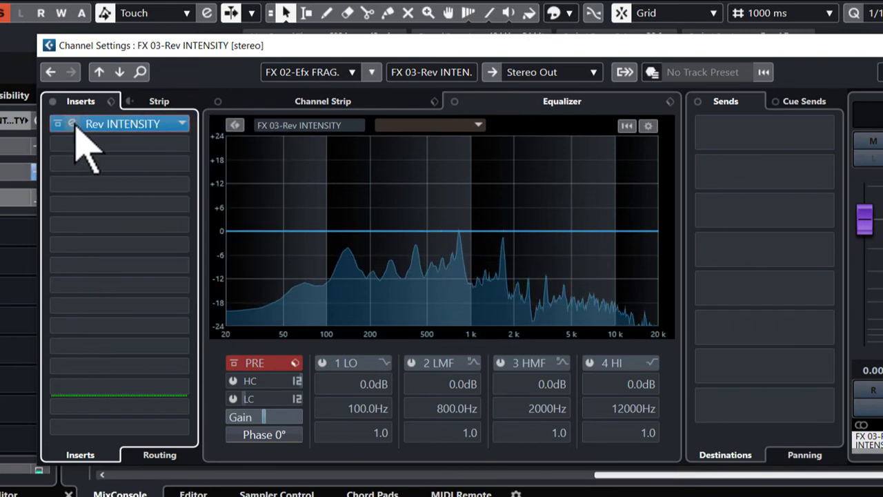
pyautogui.click(73, 125)
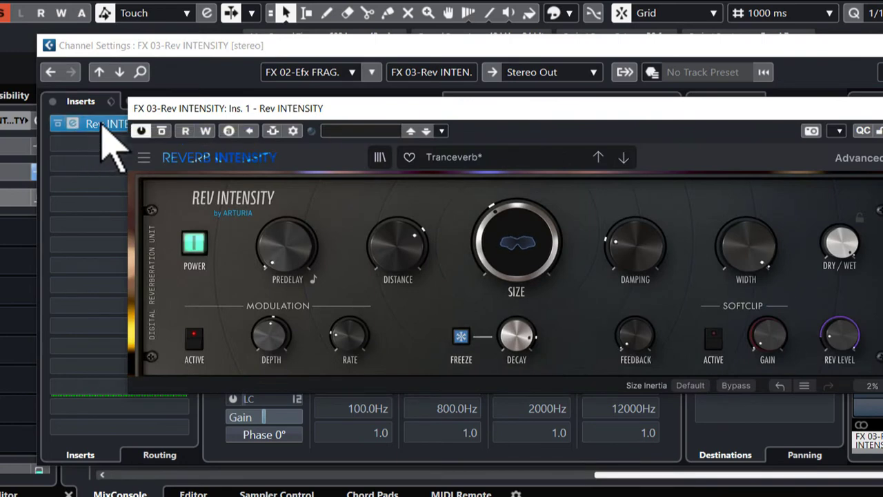
pyautogui.moveTo(411, 109); pyautogui.dragTo(312, 86)
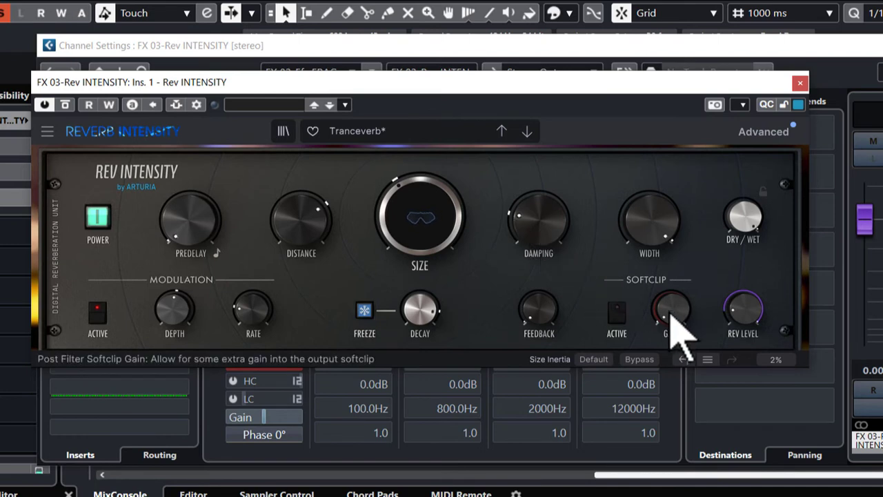
# Show Rev INTENSITY's advanced controls, activate the low-pass post filter and raise the resonance of both the post and pre filters.
pyautogui.click(763, 131)
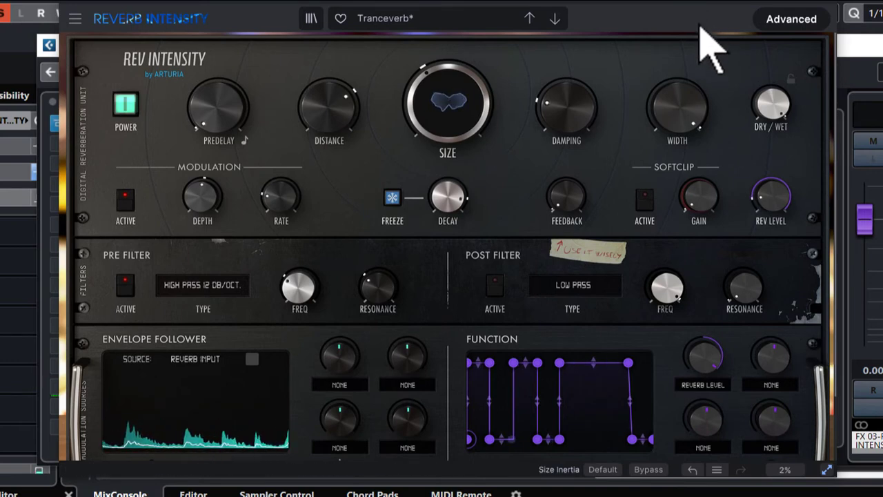
pyautogui.moveTo(742, 295); pyautogui.dragTo(742, 270)
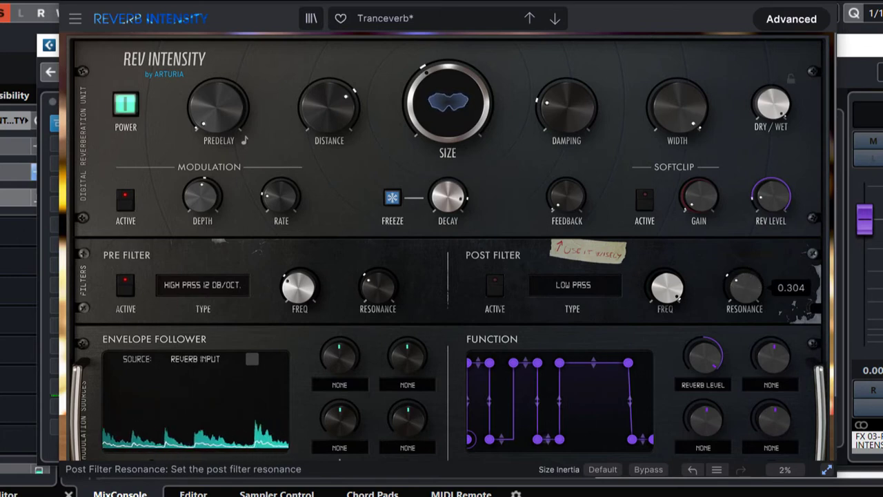
pyautogui.moveTo(743, 288); pyautogui.dragTo(743, 284)
pyautogui.click(501, 283)
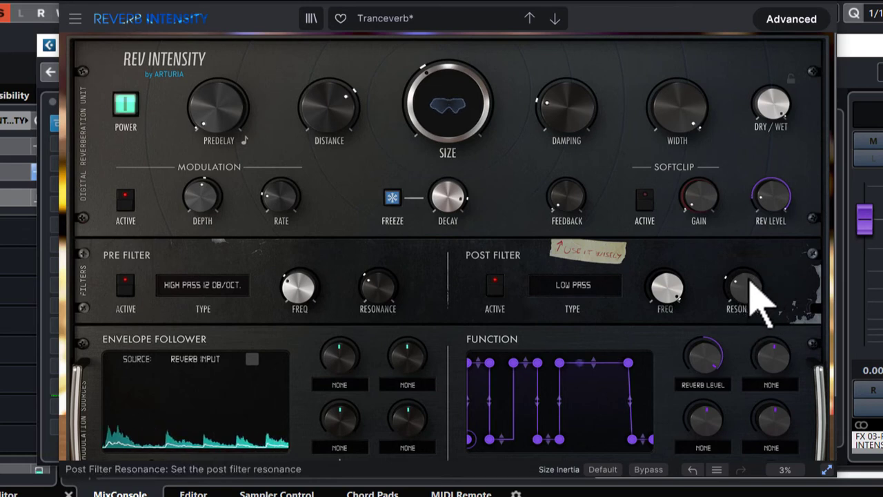
pyautogui.moveTo(751, 281); pyautogui.dragTo(751, 265)
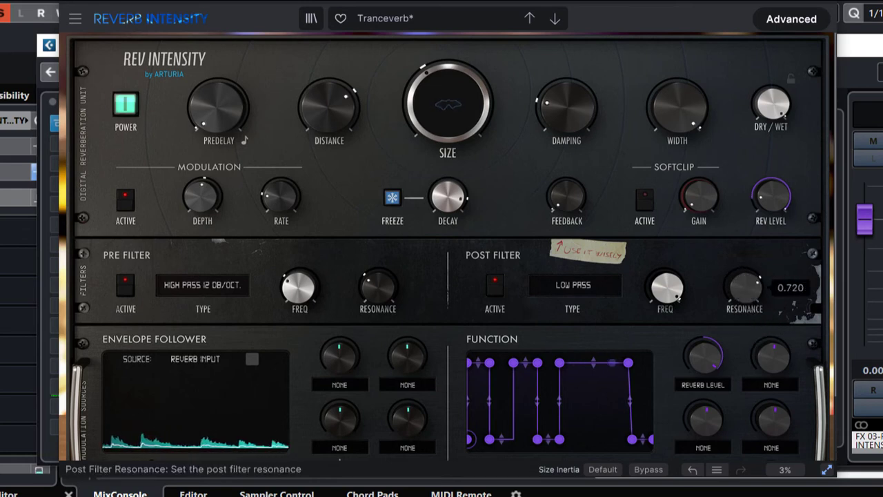
pyautogui.moveTo(751, 266); pyautogui.dragTo(699, 285)
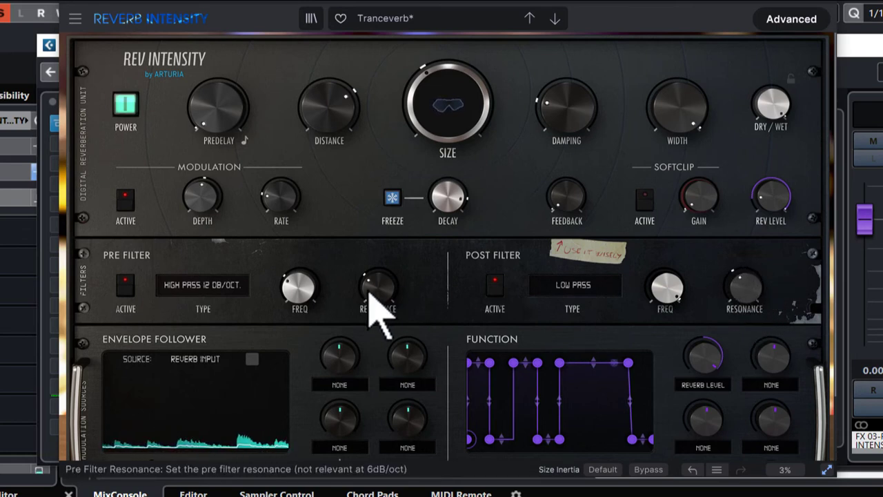
pyautogui.moveTo(367, 289); pyautogui.dragTo(367, 276)
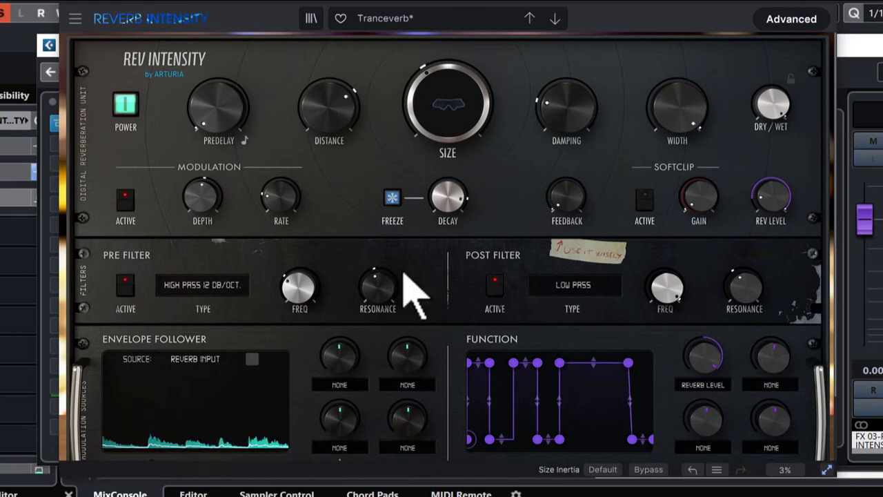
# Raise the reverb's modulation depth and set its damping to 0.484.
pyautogui.moveTo(201, 199); pyautogui.dragTo(201, 197)
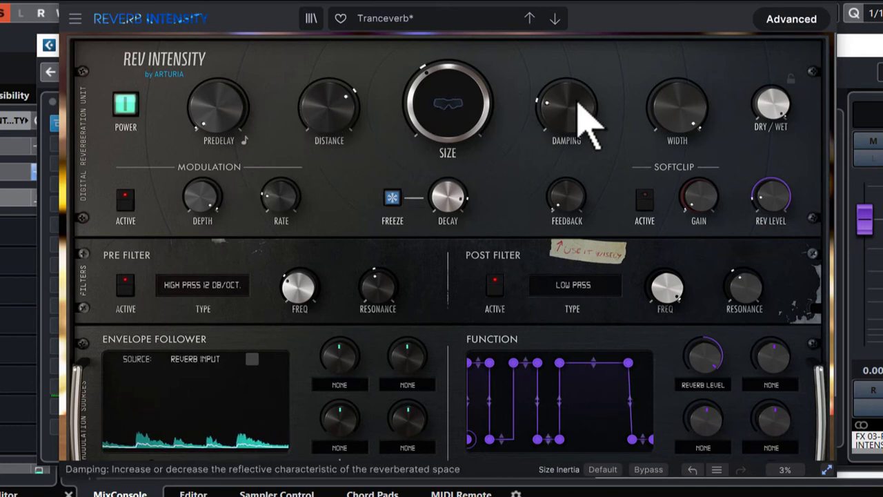
pyautogui.moveTo(576, 101); pyautogui.dragTo(576, 93)
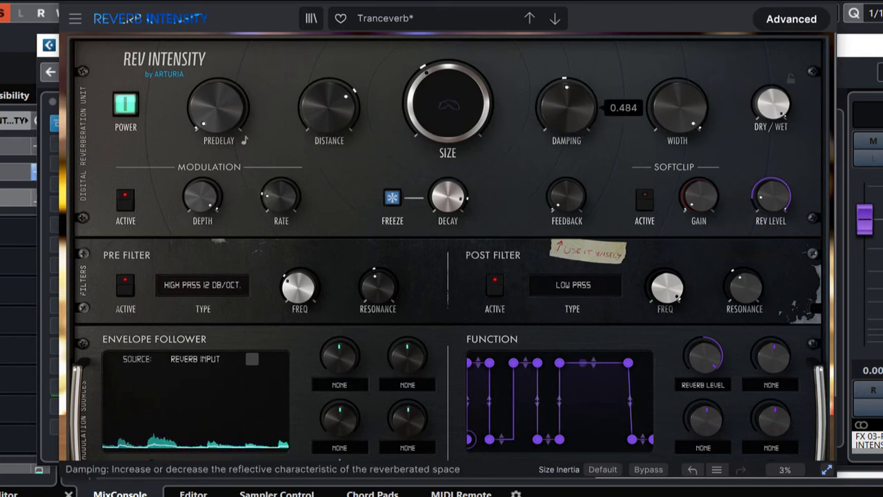
pyautogui.click(269, 495)
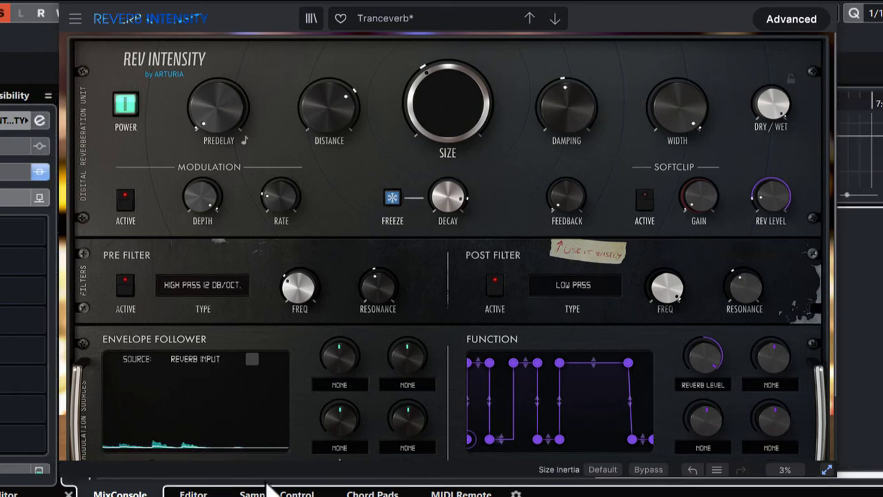
# Close the Rev INTENSITY editor, then take the Steel Drum channel out of solo and set its volume to -2.49 dB.
pyautogui.click(835, 2)
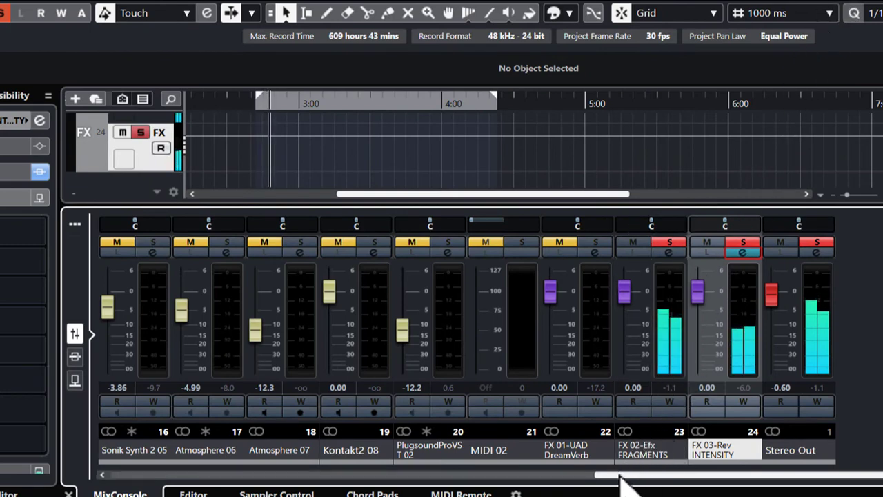
pyautogui.moveTo(623, 476); pyautogui.dragTo(451, 476)
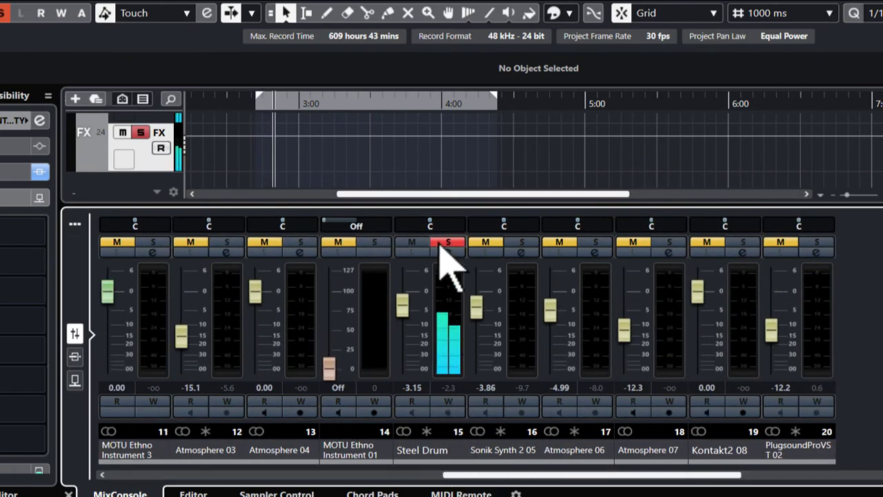
pyautogui.click(442, 242)
pyautogui.moveTo(409, 299)
pyautogui.mouseDown()
pyautogui.moveTo(408, 289)
pyautogui.moveTo(408, 304)
pyautogui.mouseUp()
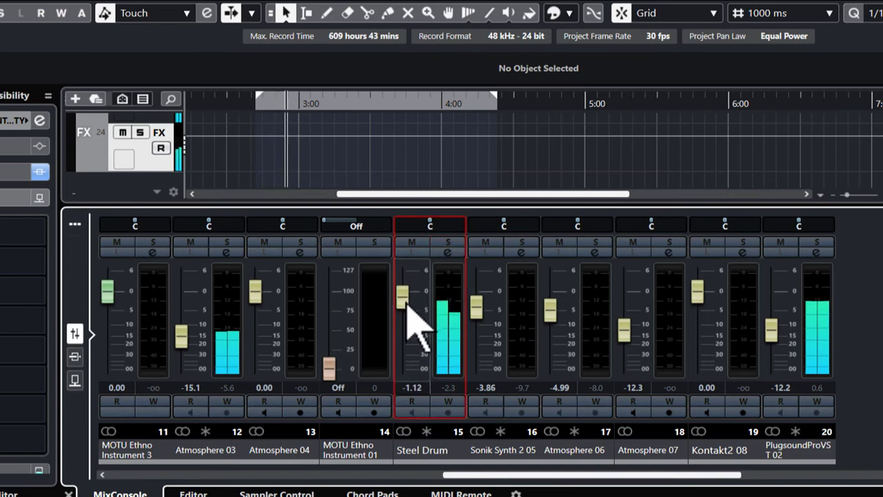
pyautogui.click(418, 449)
pyautogui.moveTo(406, 298); pyautogui.dragTo(406, 303)
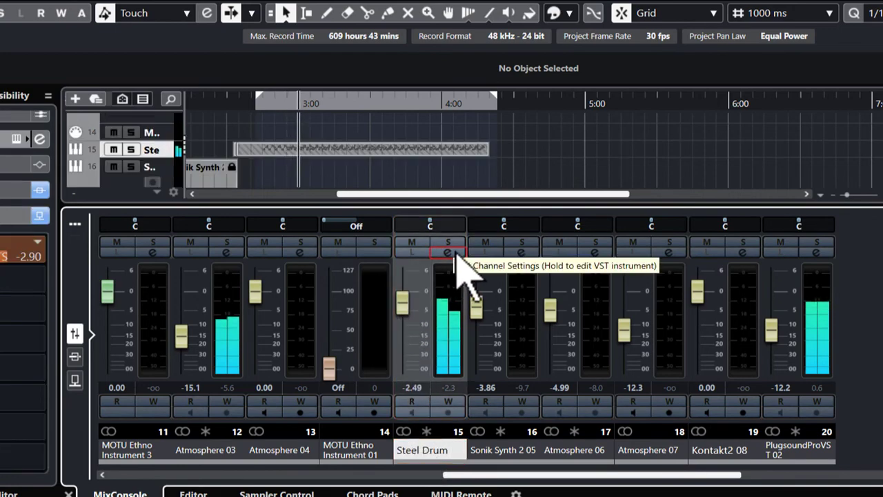
# Equalize the Steel Drum channel with a 2.4 dB high-mid boost at 1915 Hz and an 8.1 dB low cut at 45.3 Hz.
pyautogui.click(453, 254)
pyautogui.moveTo(518, 232); pyautogui.dragTo(528, 217)
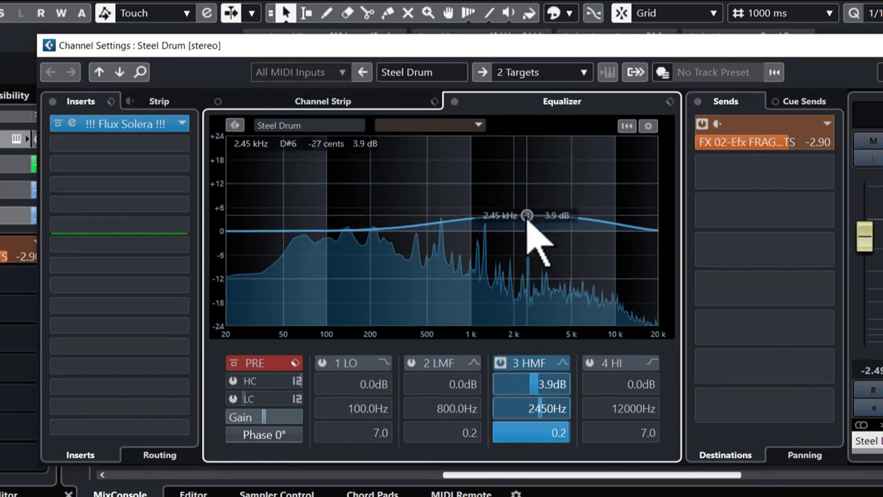
pyautogui.click(284, 251)
pyautogui.moveTo(287, 256); pyautogui.dragTo(278, 264)
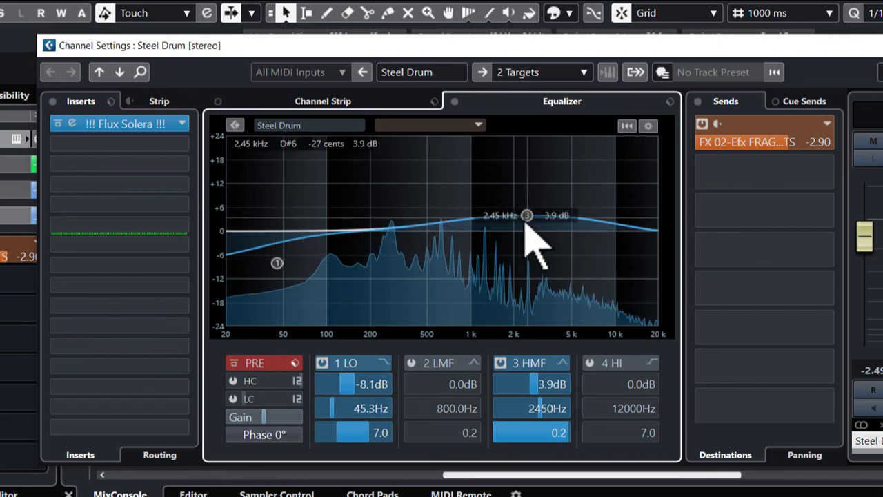
pyautogui.moveTo(527, 216); pyautogui.dragTo(511, 226)
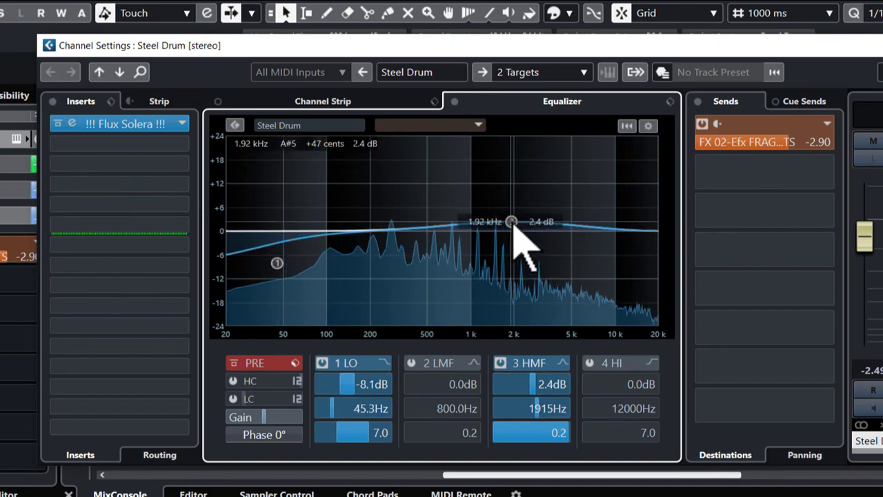
pyautogui.click(882, 46)
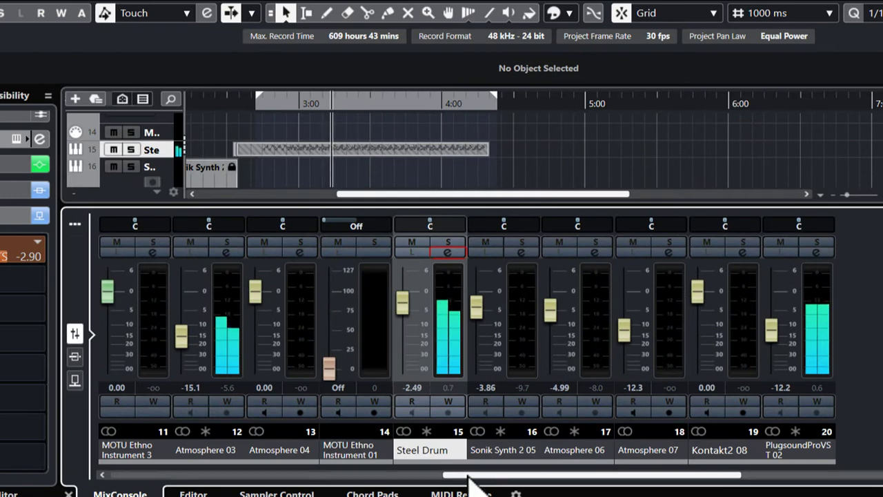
# Balance Steel Drum's dry and effect levels, setting its channel volume to 3.99 dB and its Efx FRAGMENTS send to 2.90 dB.
pyautogui.click(2, 251)
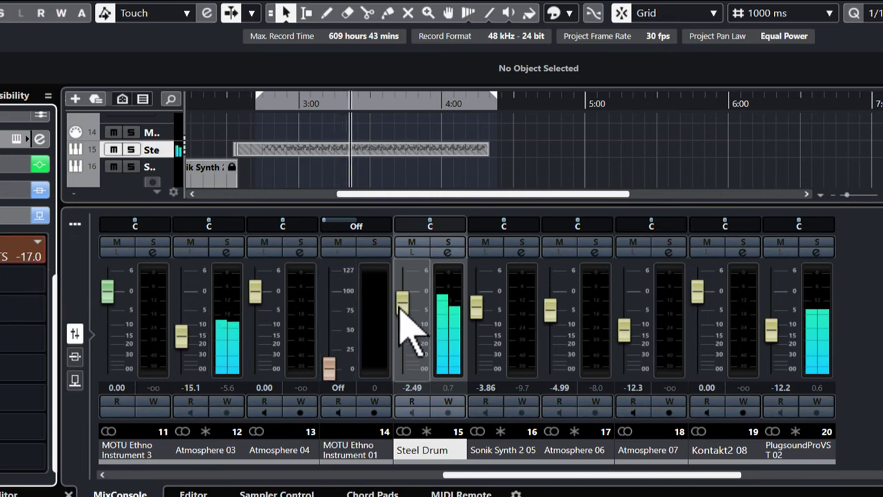
pyautogui.moveTo(402, 304); pyautogui.dragTo(404, 289)
pyautogui.click(6, 251)
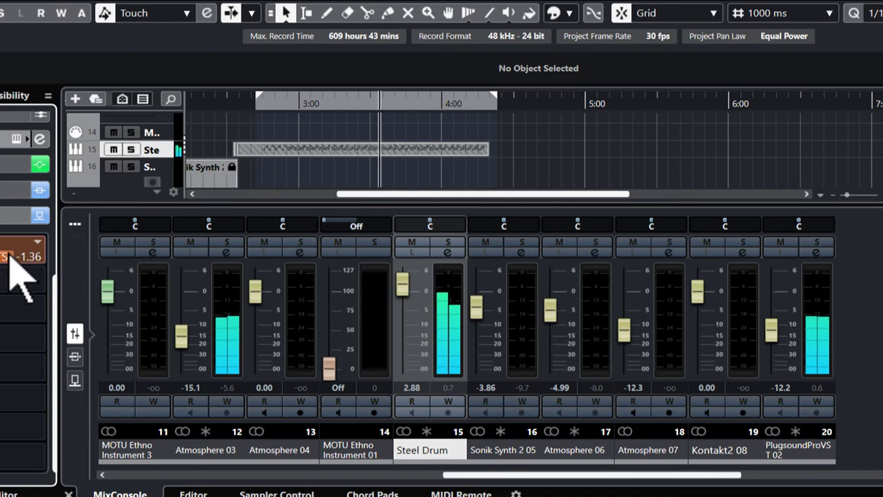
pyautogui.moveTo(10, 255); pyautogui.dragTo(0, 269)
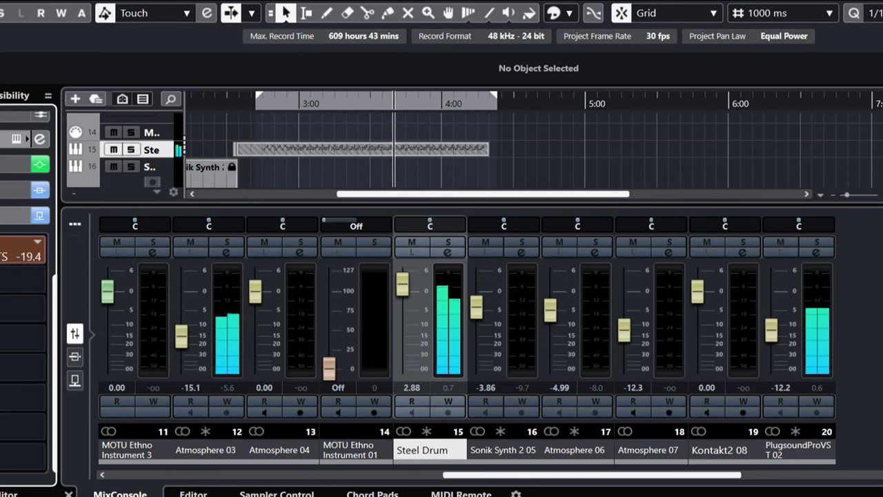
pyautogui.moveTo(410, 291)
pyautogui.mouseDown()
pyautogui.moveTo(409, 284)
pyautogui.moveTo(413, 297)
pyautogui.mouseUp()
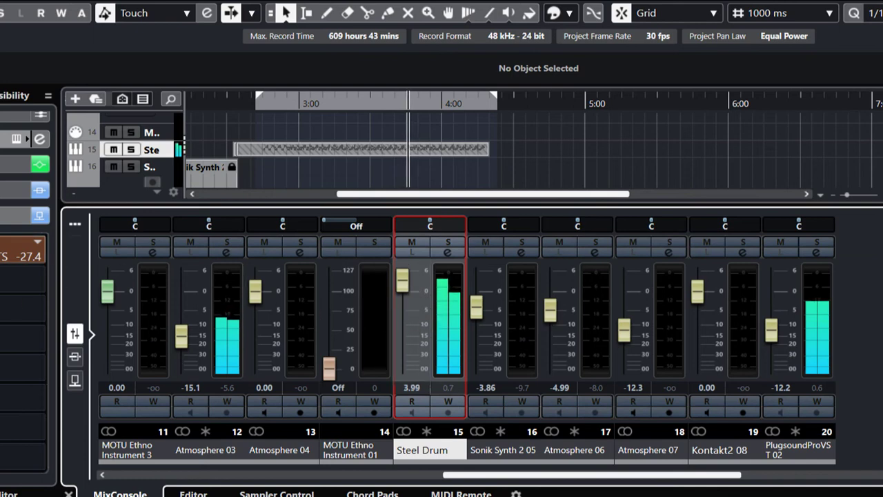
pyautogui.moveTo(0, 256); pyautogui.dragTo(0, 265)
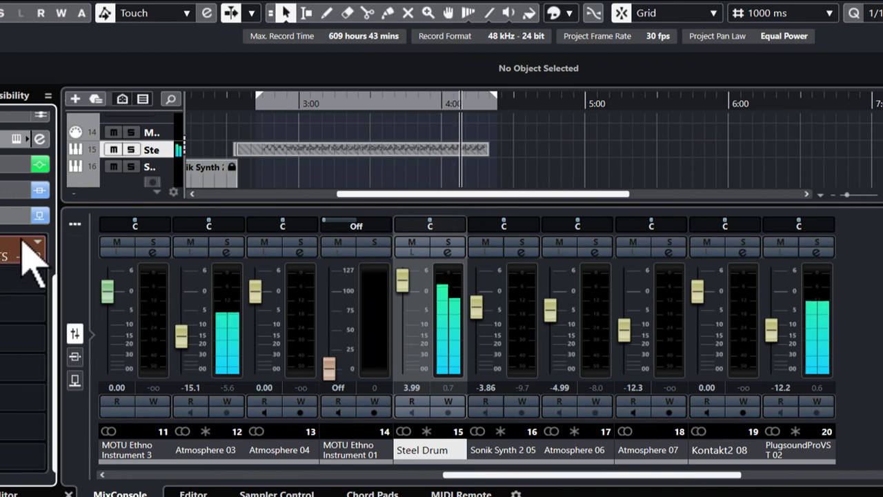
pyautogui.moveTo(23, 242); pyautogui.dragTo(55, 233)
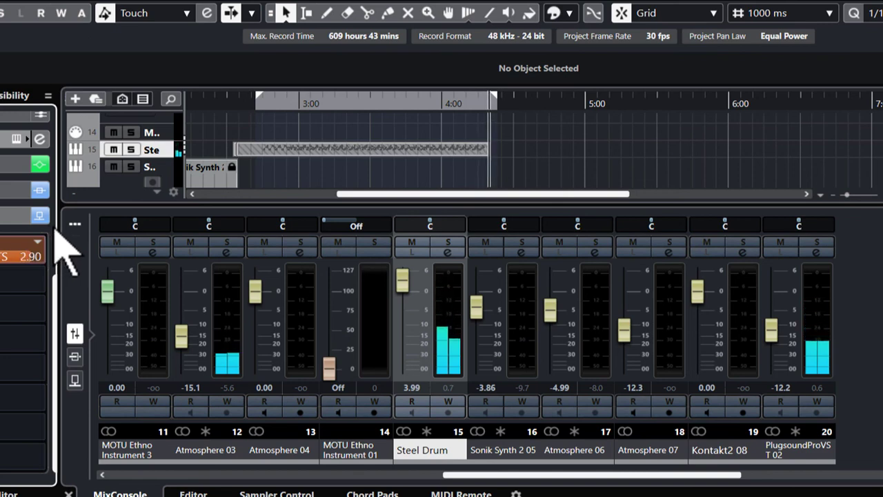